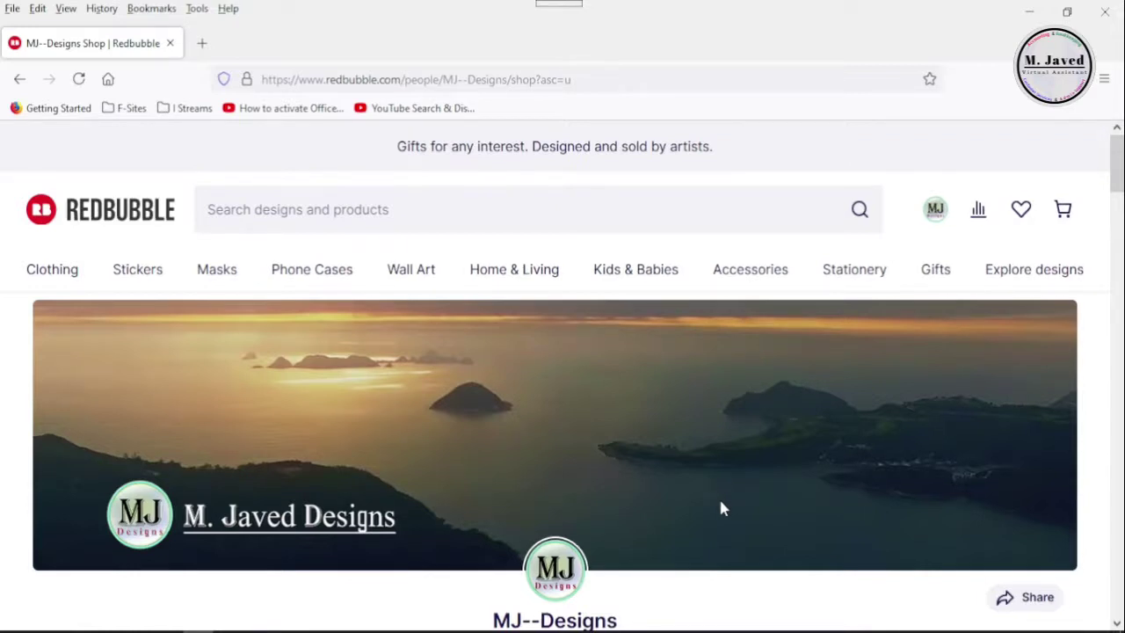
Look through the shop page's collections and products
scroll(721, 508, "down", 4)
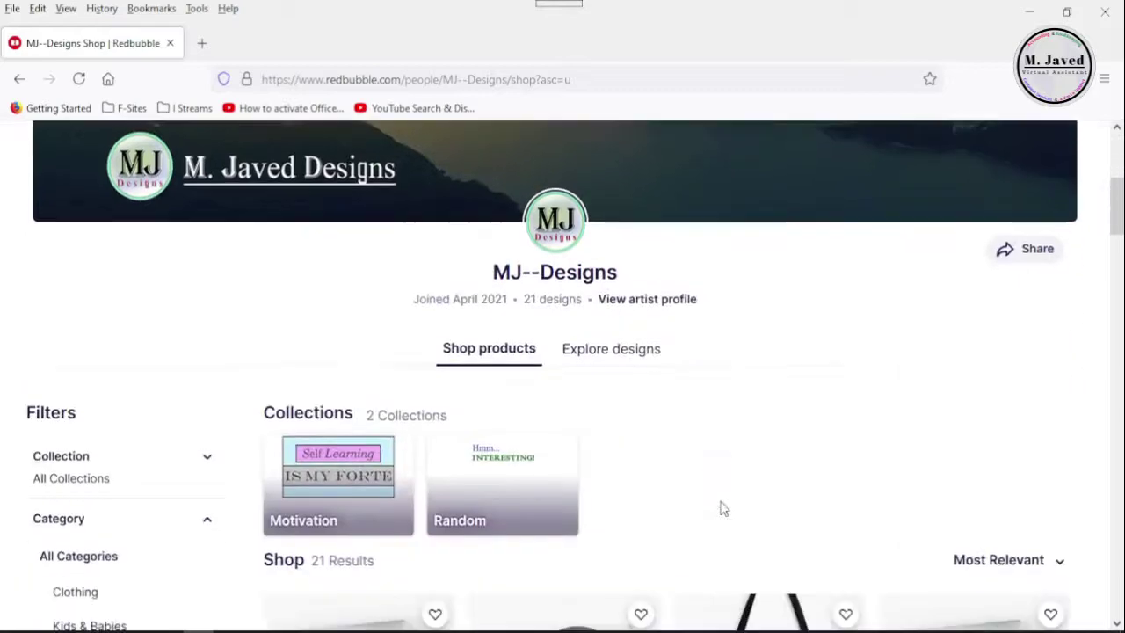
scroll(721, 409, "down", 10)
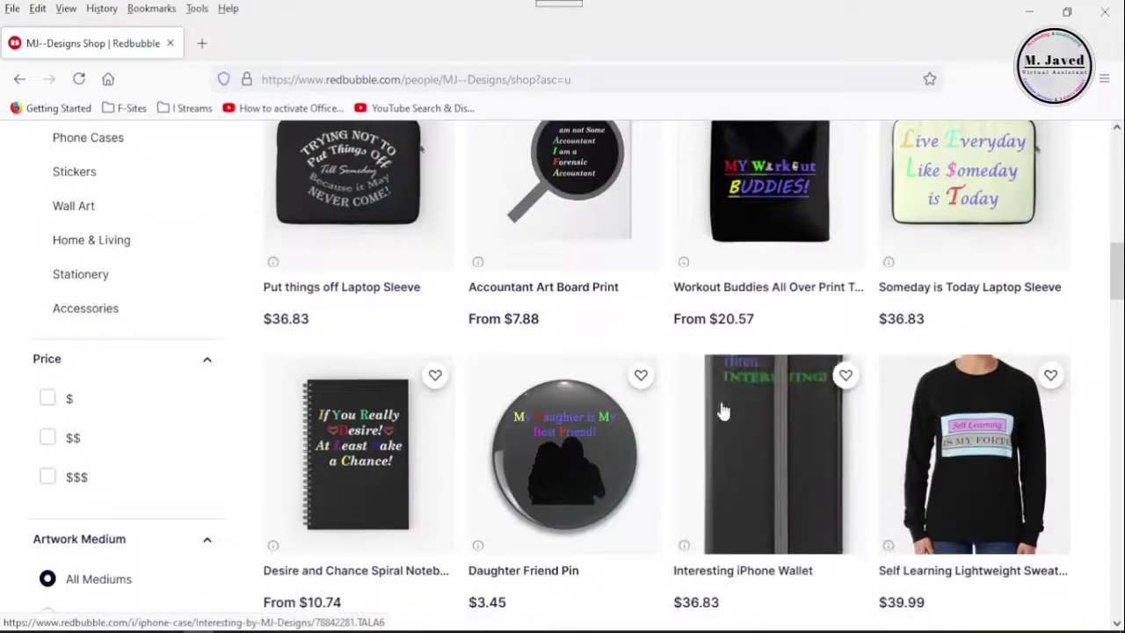
scroll(721, 409, "up", 5)
scroll(721, 412, "up", 5)
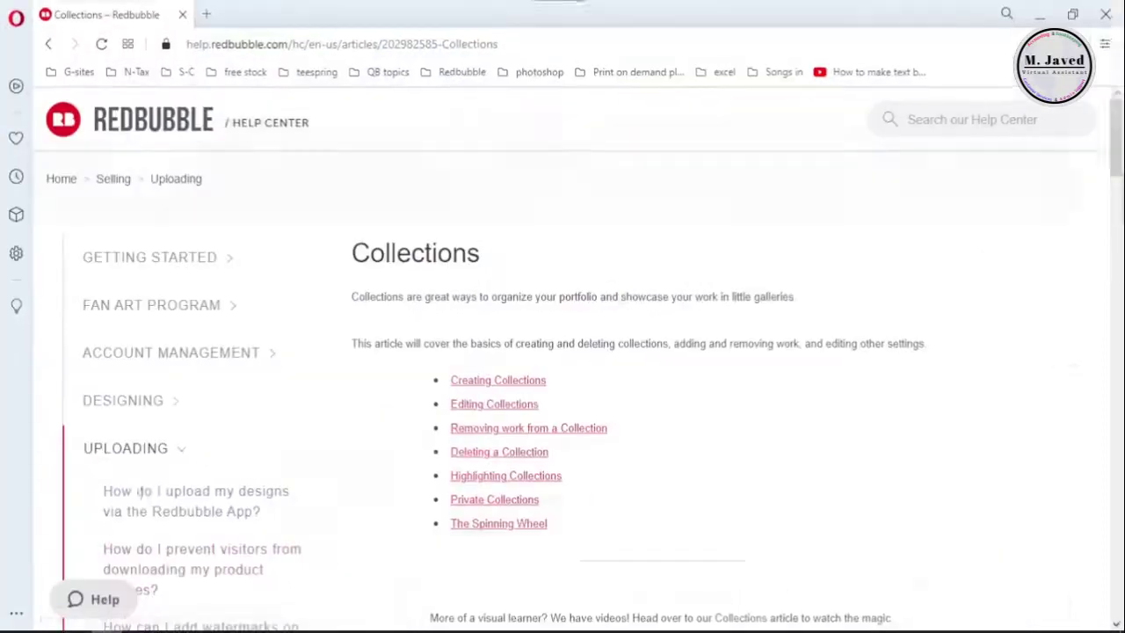
In Opera, read the Help Center article on collections, highlighting the sentences about collection limits and private collections
scroll(789, 412, "down", 6)
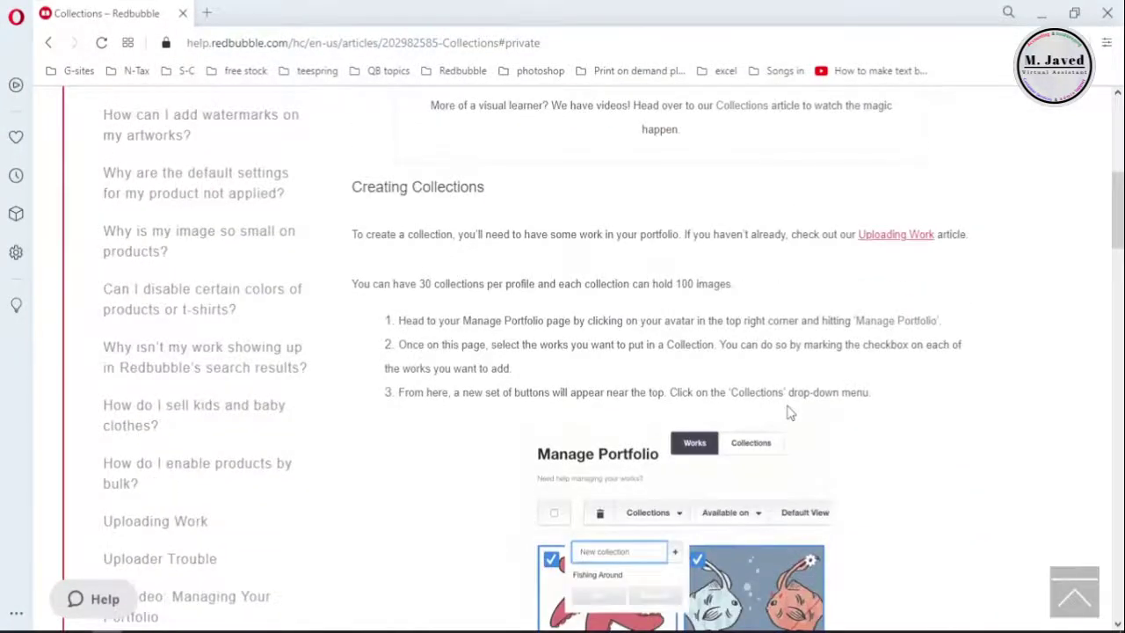
scroll(786, 396, "up", 1)
left_click_drag(767, 379, 353, 370)
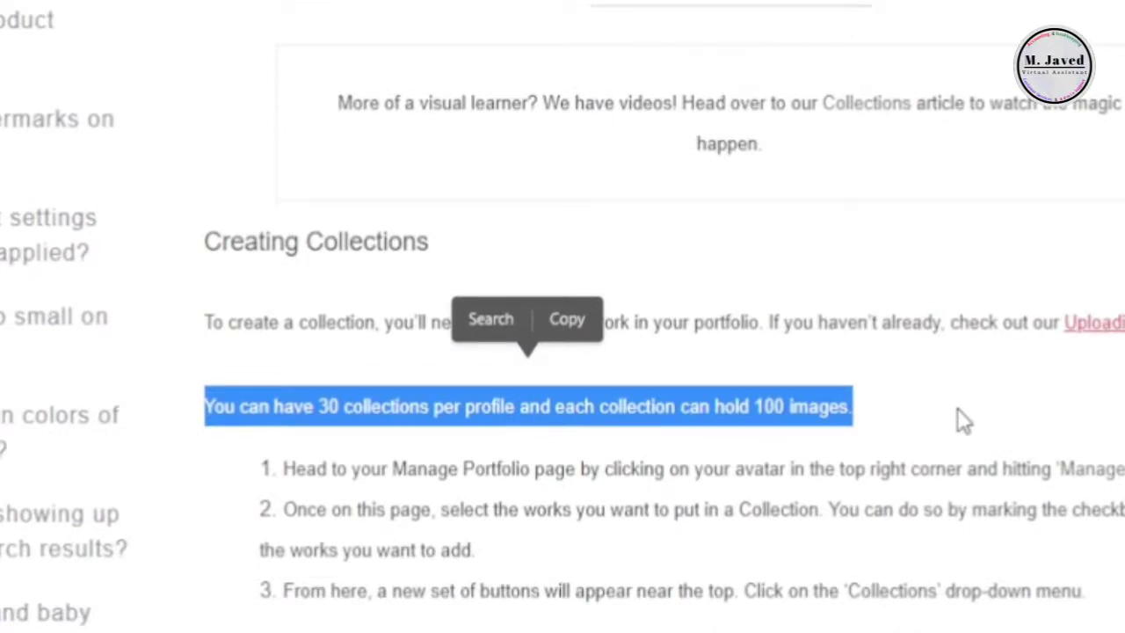
left_click(958, 410)
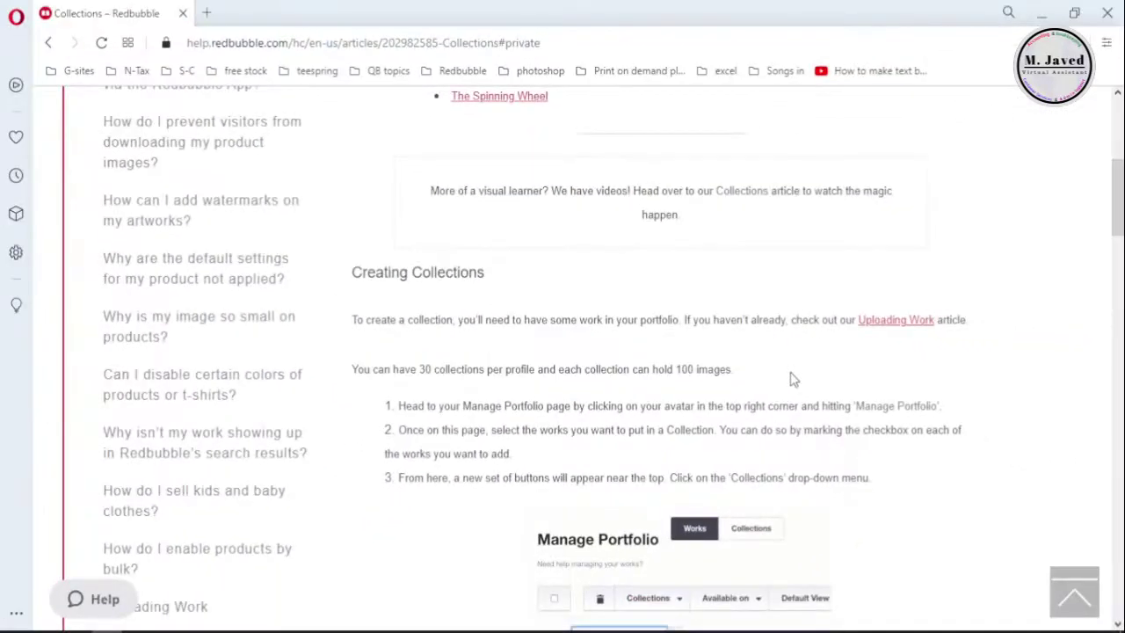
scroll(792, 378, "down", 20)
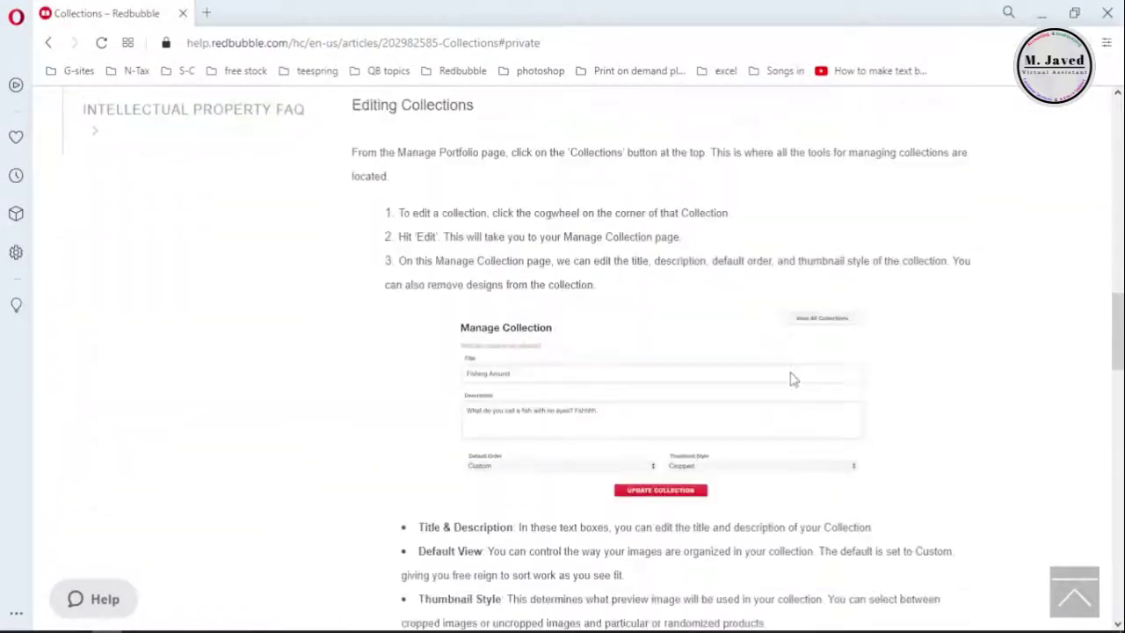
scroll(791, 378, "down", 2)
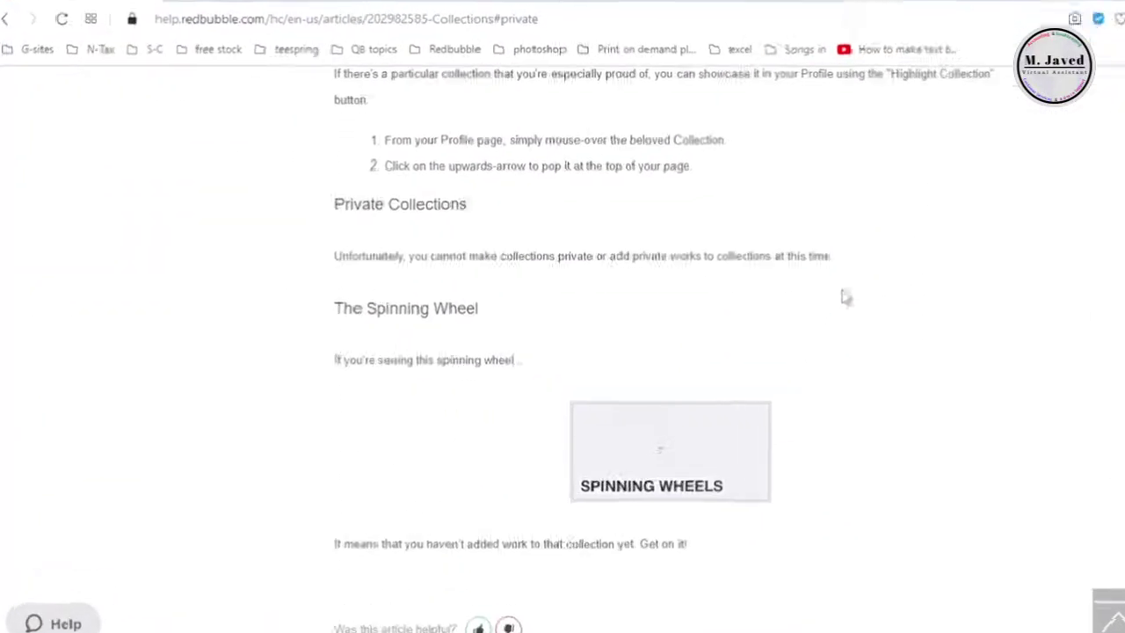
left_click_drag(1034, 239, 208, 221)
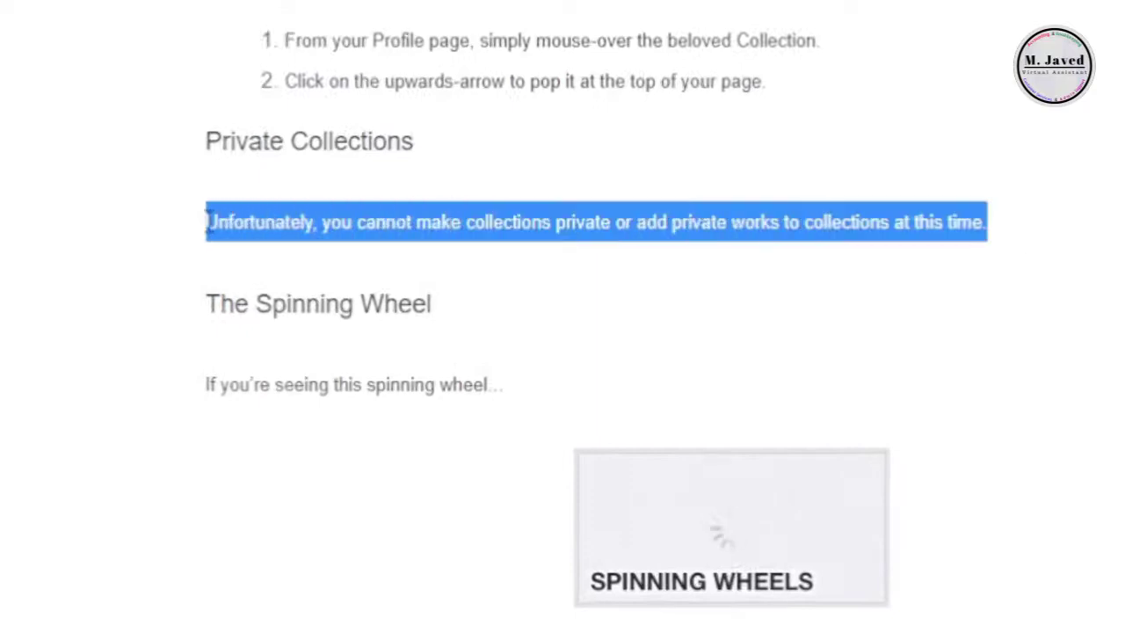
left_click(1030, 237)
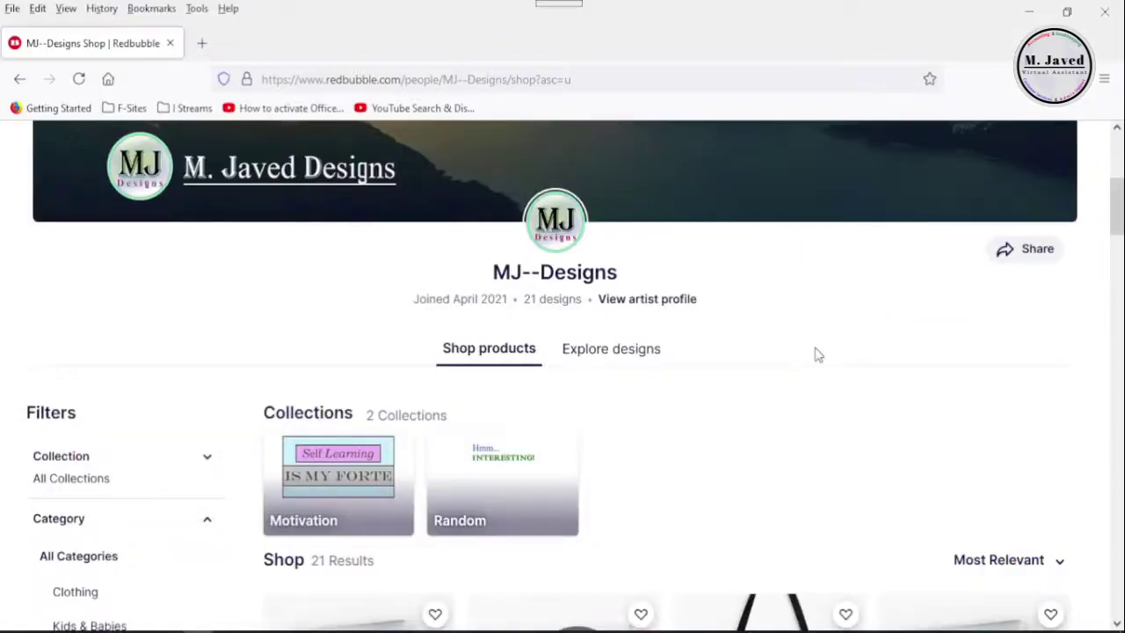
Return to the shop in Firefox, open the Manage Portfolio page from the account and look through the works
scroll(773, 466, "up", 4)
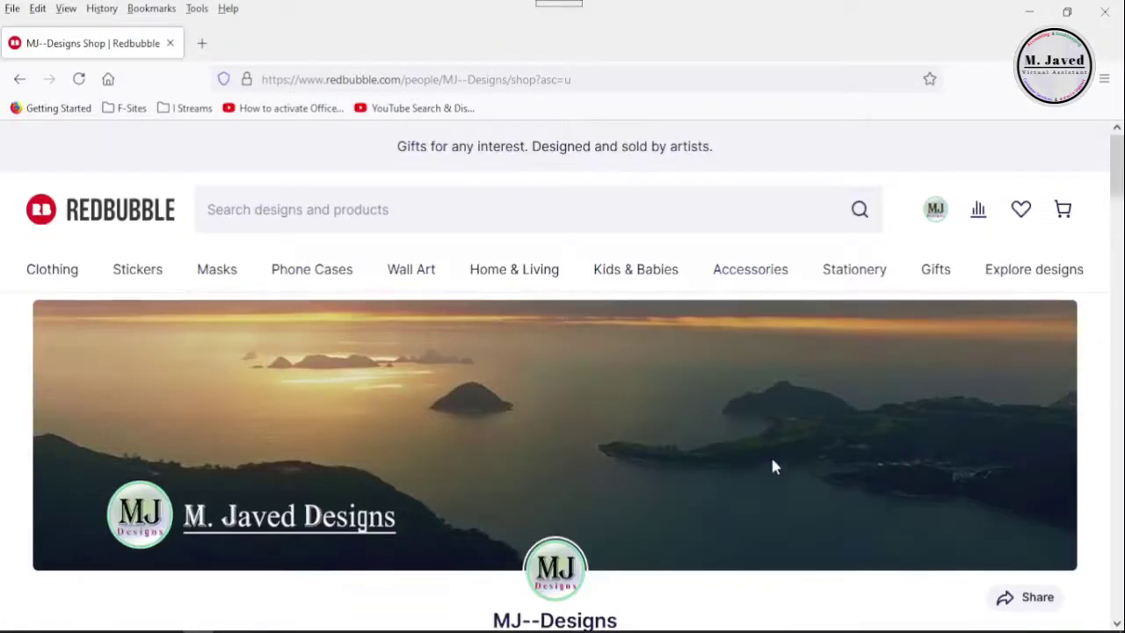
left_click(937, 211)
left_click(910, 468)
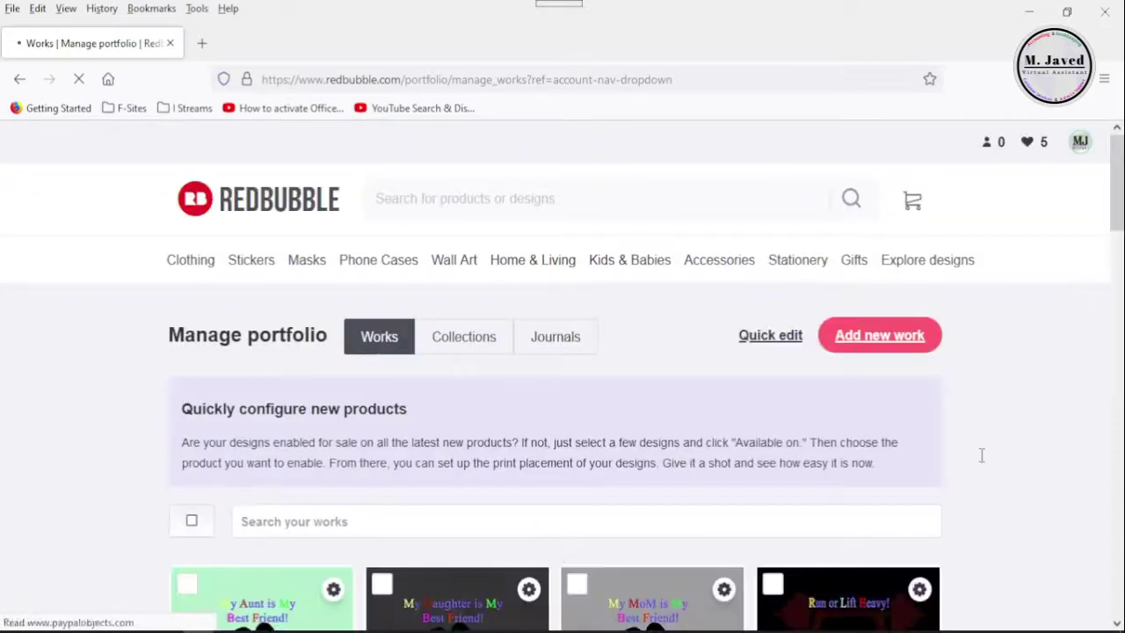
scroll(1059, 492, "down", 6)
scroll(1059, 492, "down", 8)
scroll(1059, 492, "up", 13)
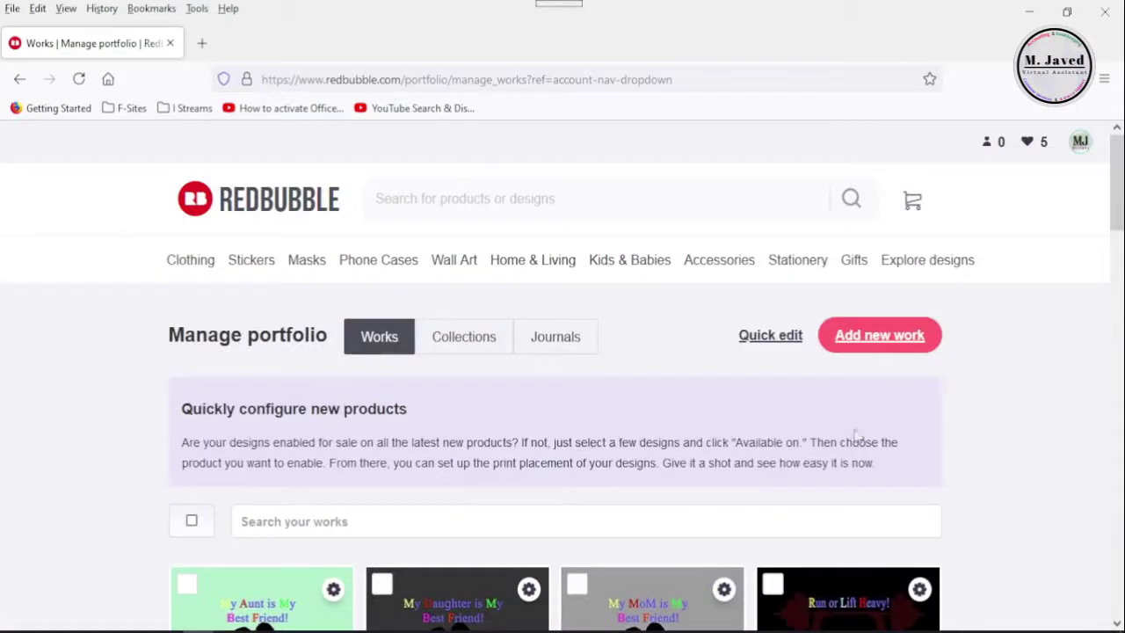
Open the portfolio's collections and review the existing ones
left_click(462, 352)
scroll(783, 458, "down", 4)
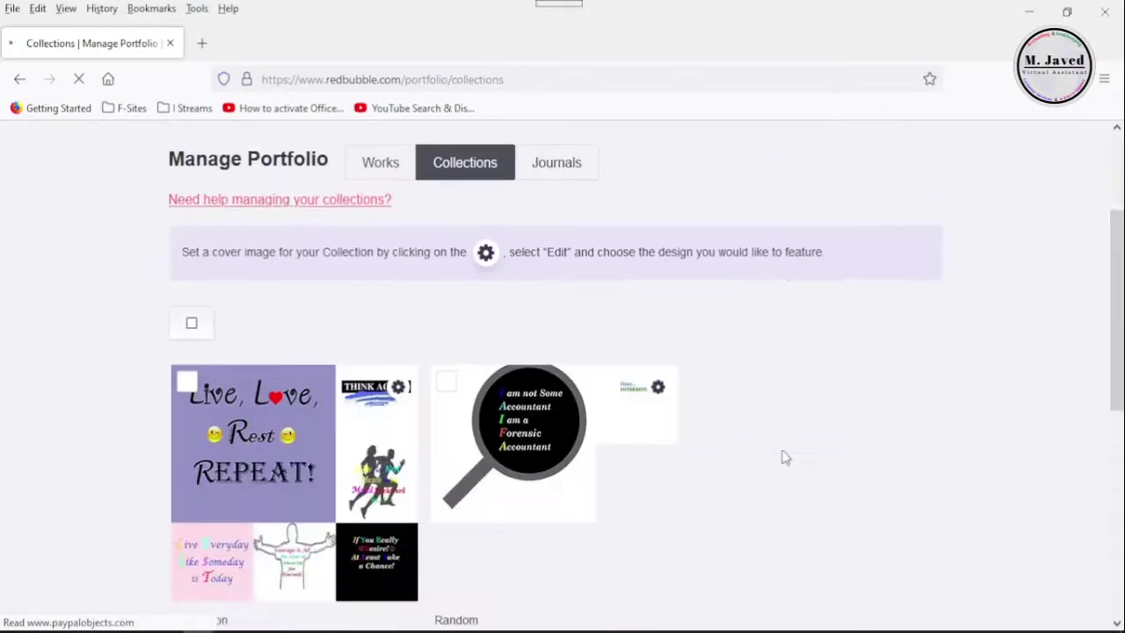
scroll(826, 356, "up", 4)
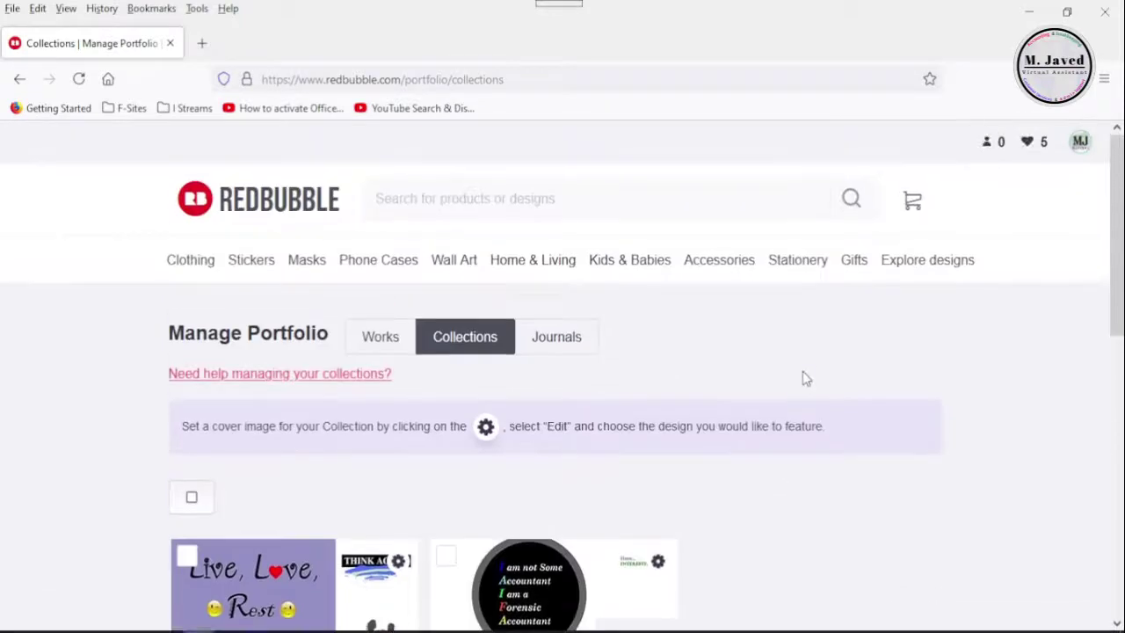
Return to the portfolio's works and select Aunt Friend, Daughter Friend and MoM Friend
left_click(381, 342)
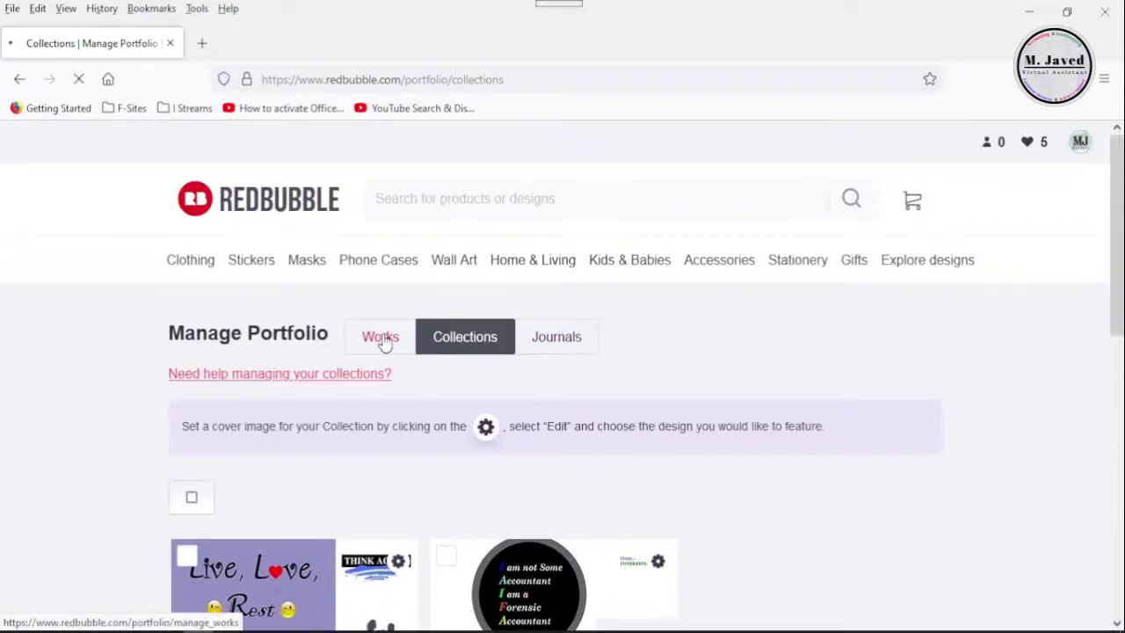
scroll(109, 415, "down", 2)
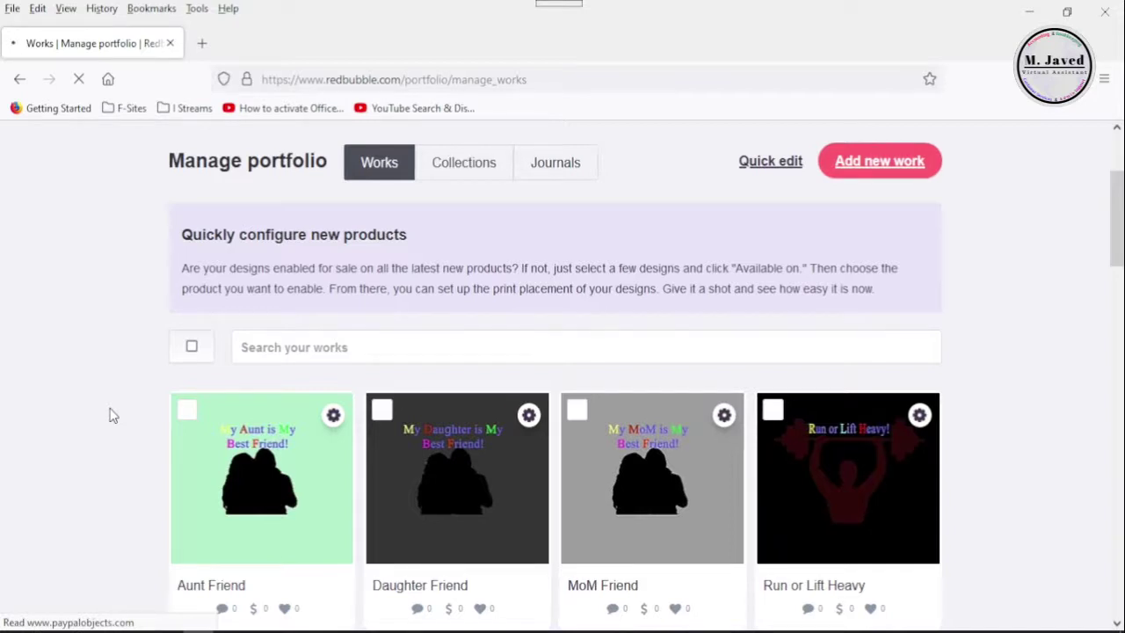
left_click(186, 413)
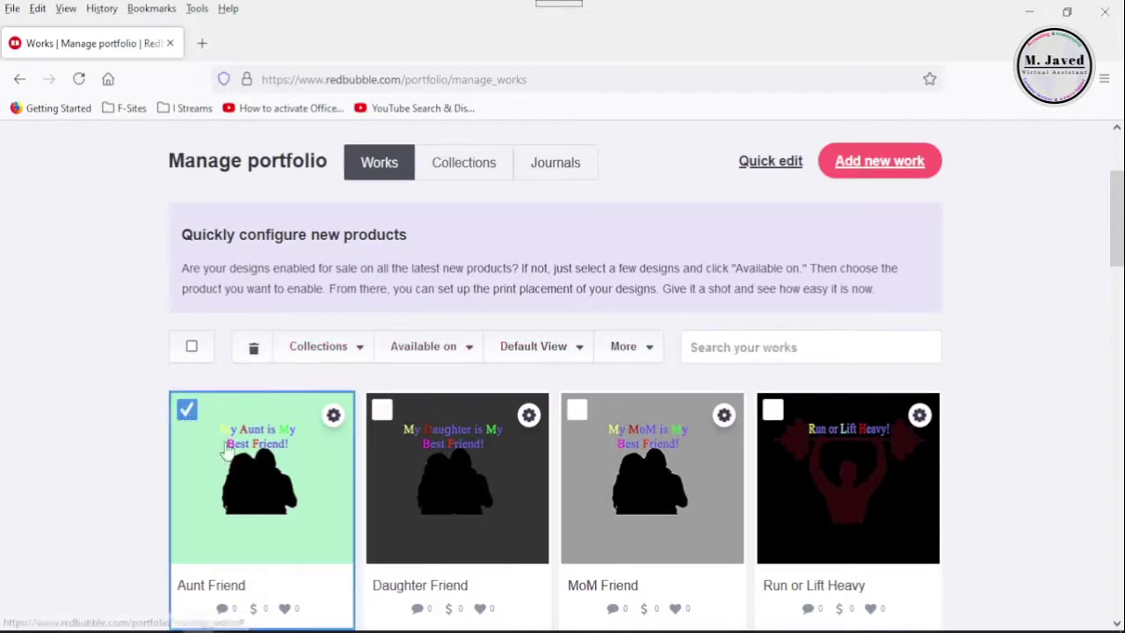
left_click(382, 411)
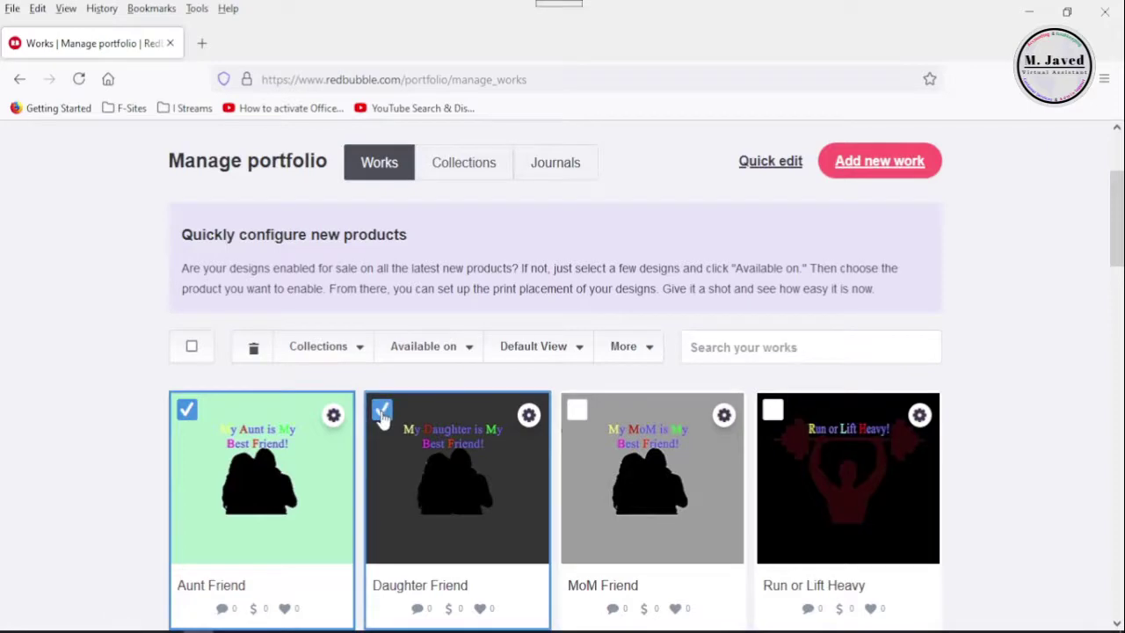
left_click(576, 411)
Add Workout Buddies, My Cat Buddies, My Puppy Friends, My Friends and Mom's Health to the selected works
scroll(252, 314, "down", 4)
left_click(187, 313)
left_click(382, 313)
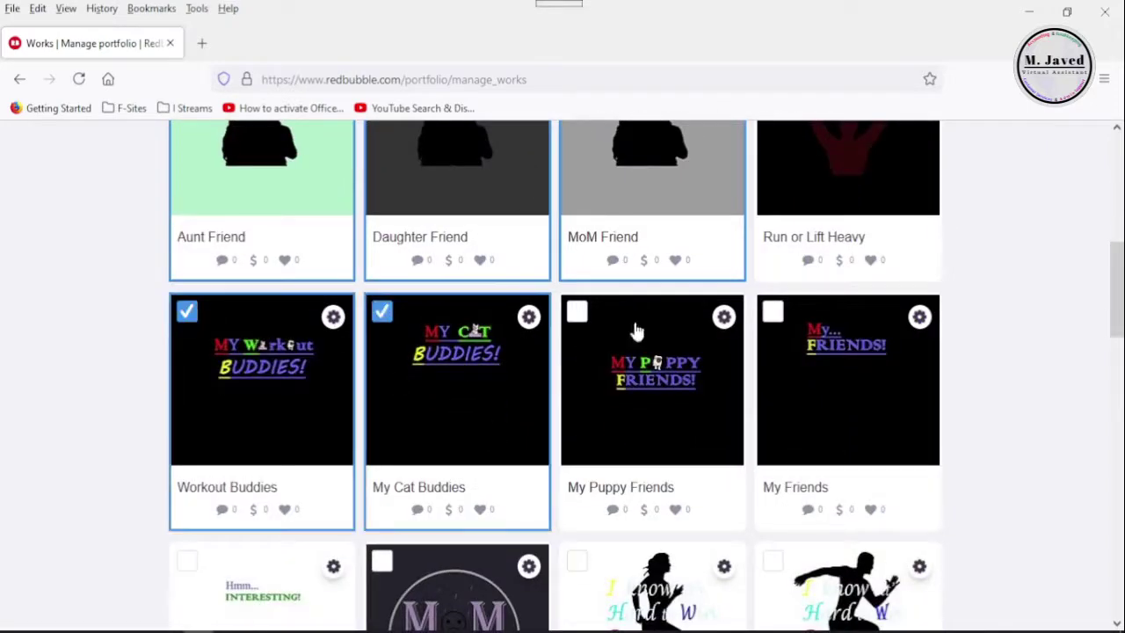
left_click(637, 331)
left_click(835, 378)
scroll(484, 410, "down", 2)
left_click(475, 452)
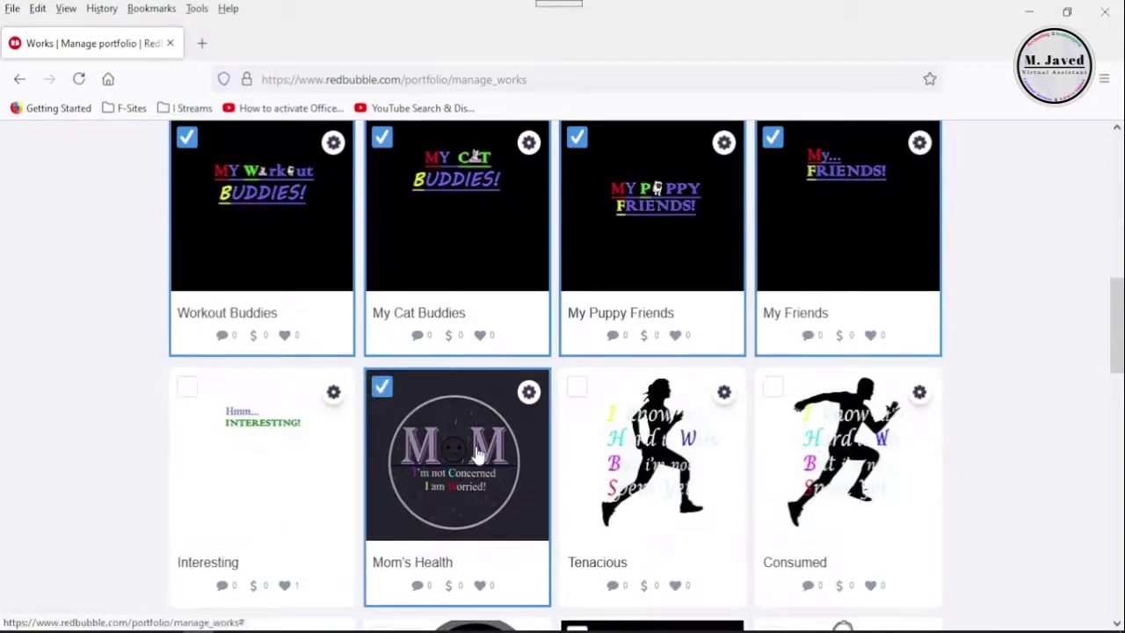
Create a new collection named Relationships and add the selected works to it
scroll(475, 453, "up", 7)
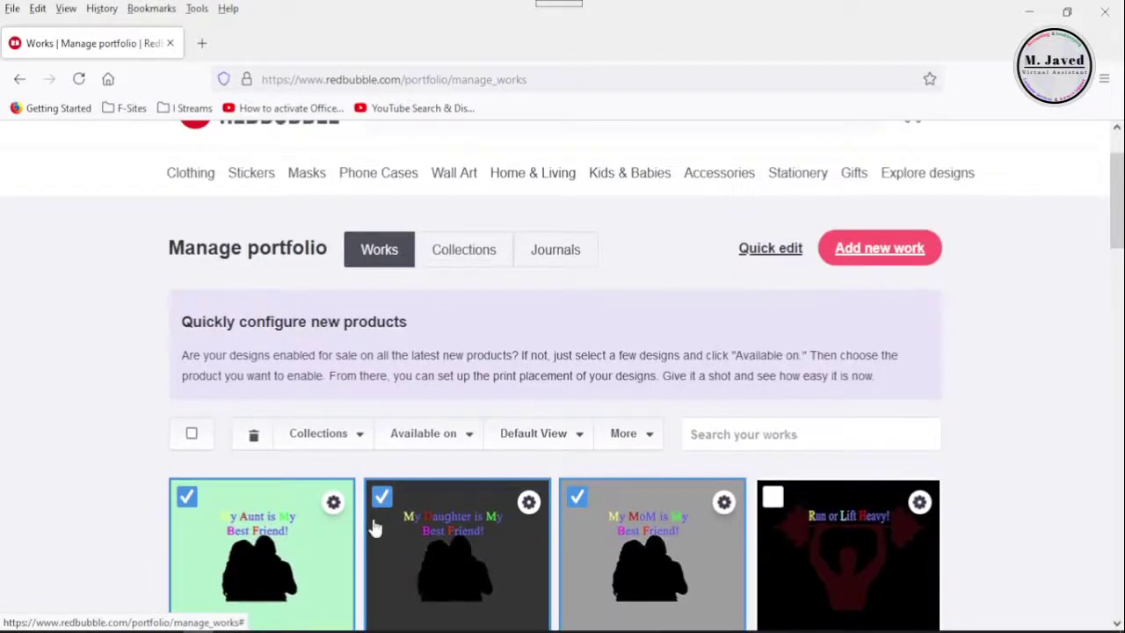
scroll(375, 528, "down", 1)
left_click(360, 353)
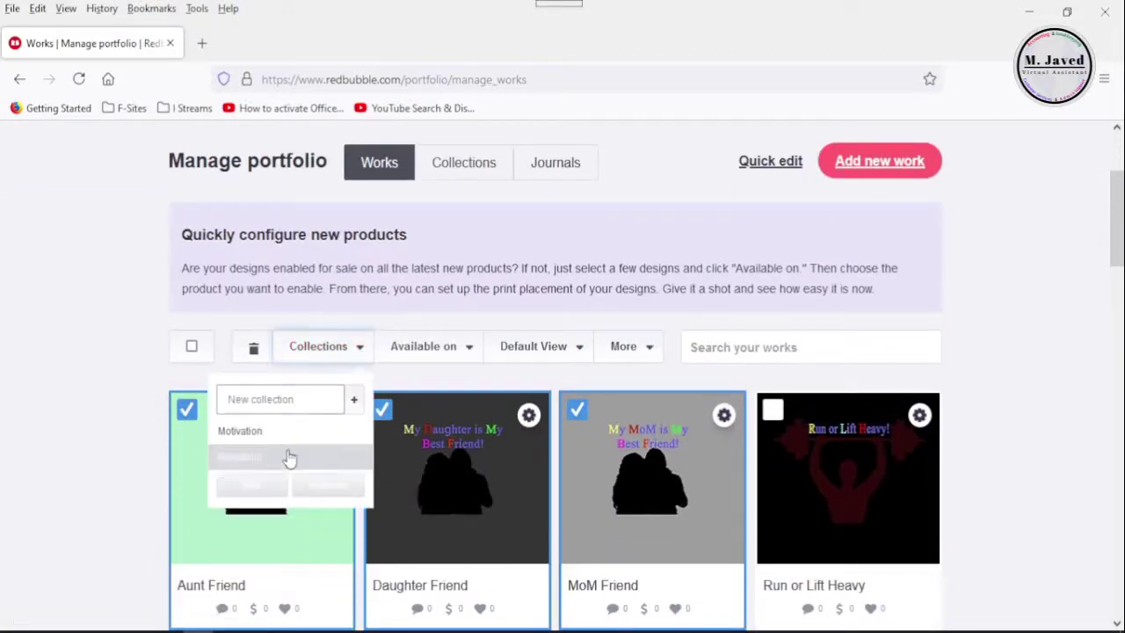
left_click(304, 400)
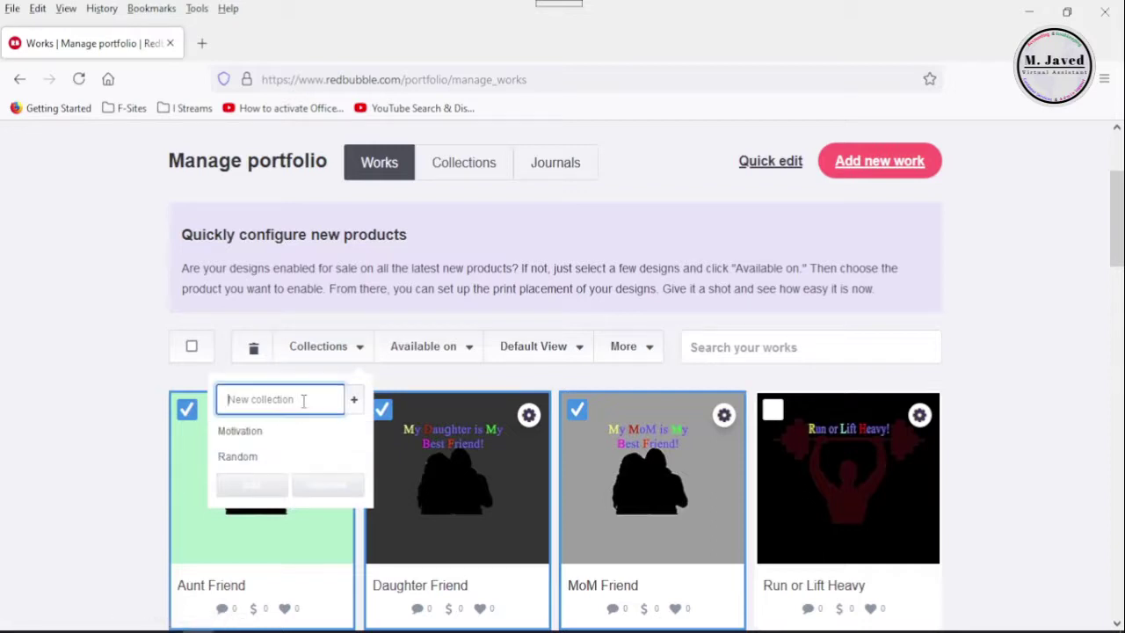
type("Relationships")
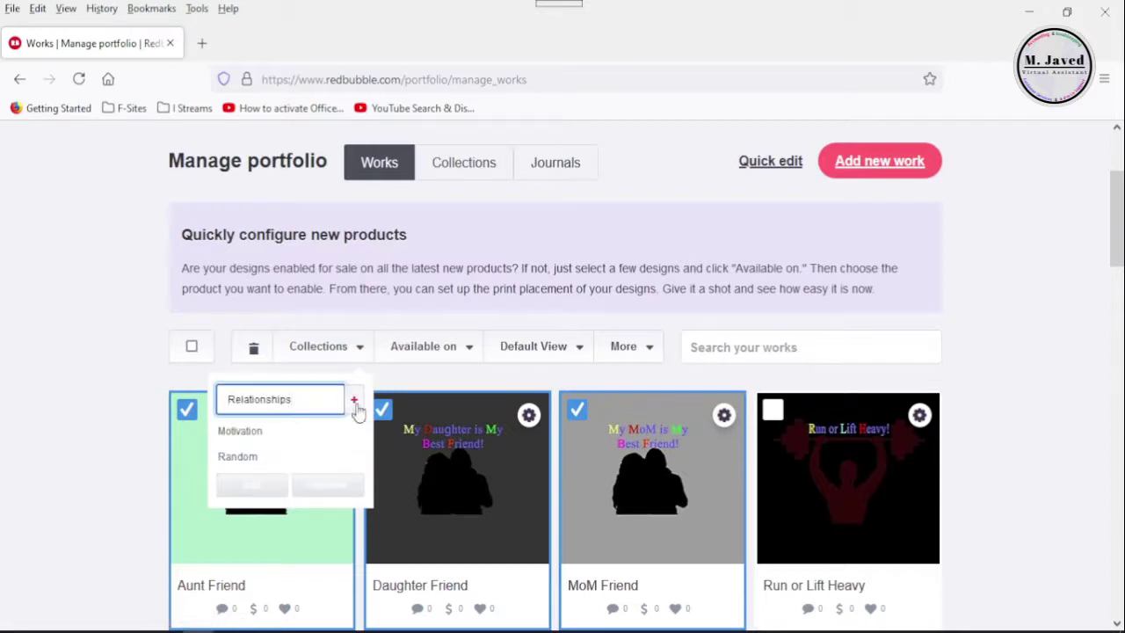
left_click(355, 401)
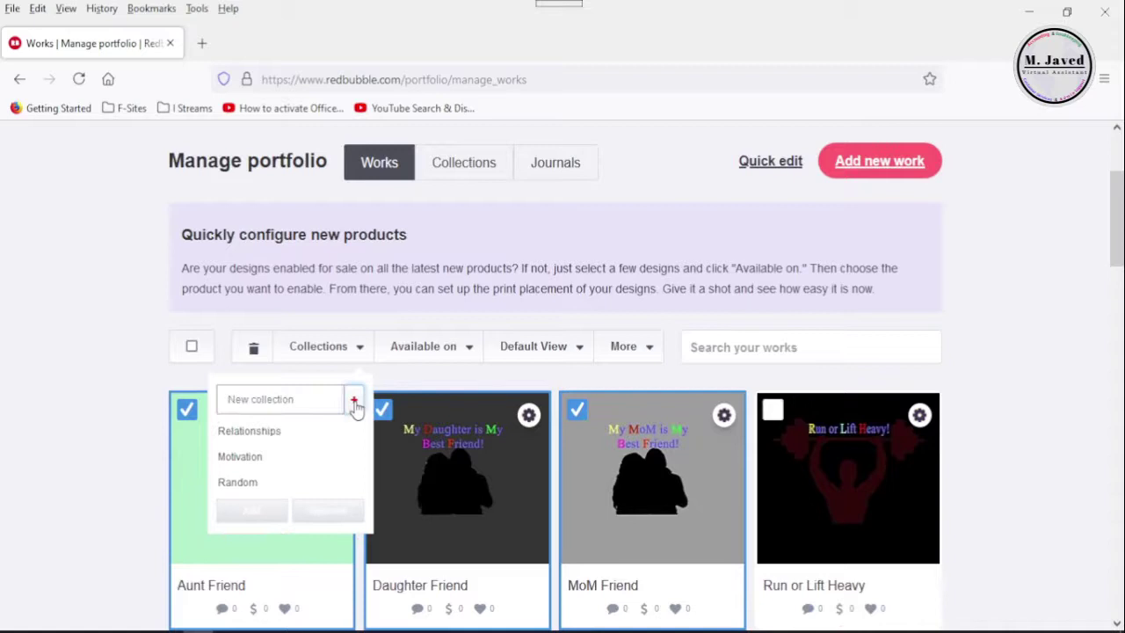
left_click(300, 437)
left_click(252, 517)
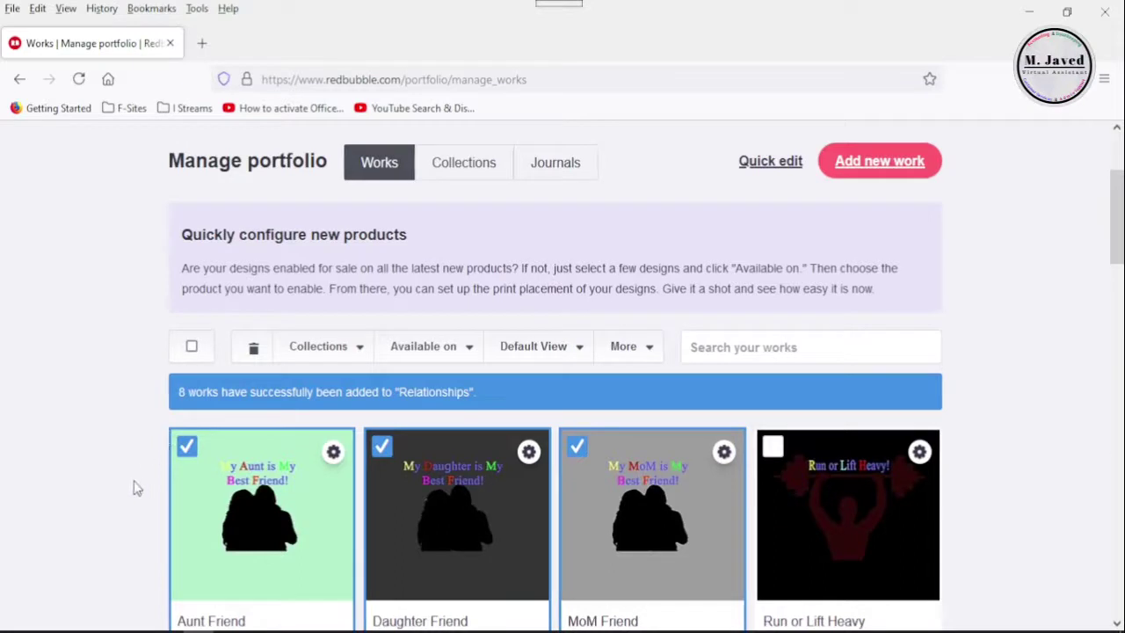
Open the portfolio's collections and check the Relationships collection
scroll(136, 489, "down", 3)
scroll(138, 491, "up", 5)
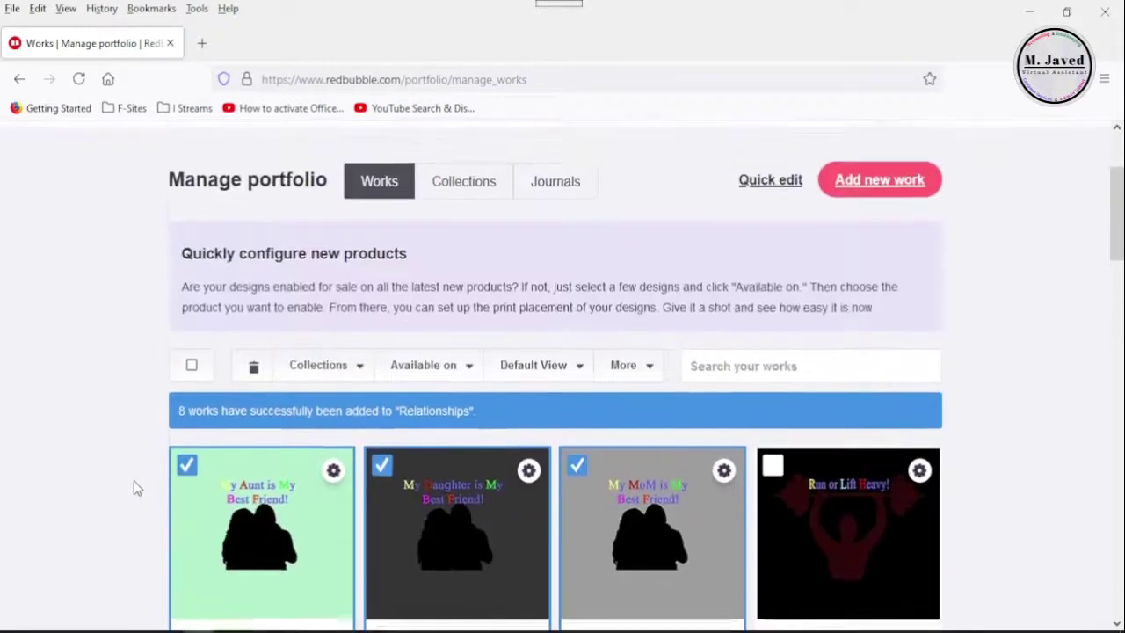
scroll(136, 492, "down", 1)
left_click(455, 256)
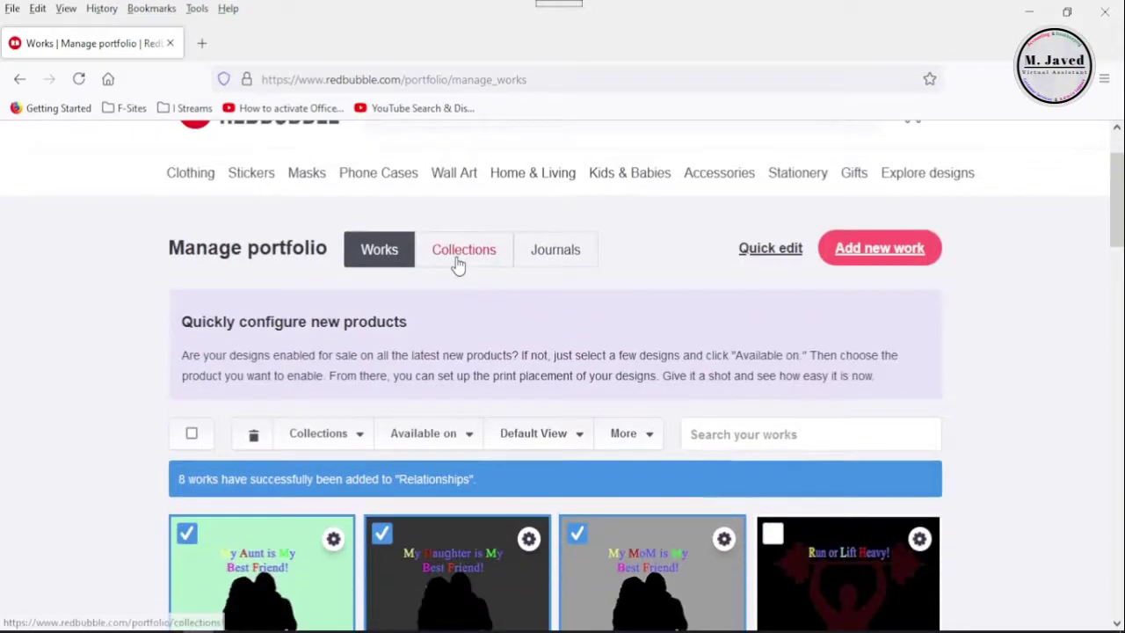
scroll(788, 330, "down", 4)
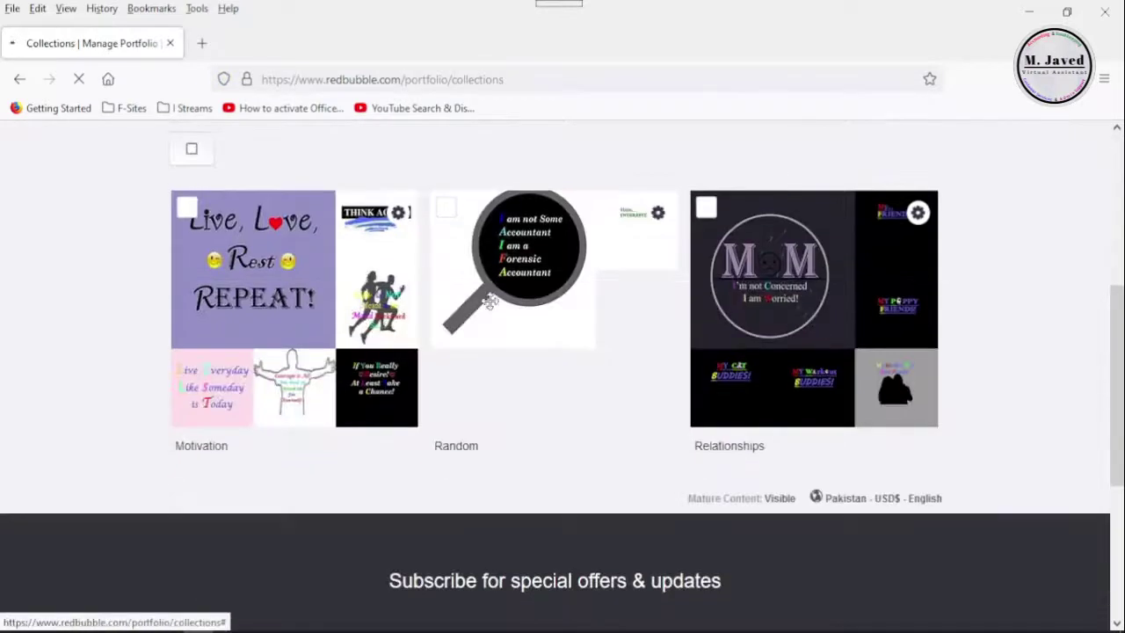
scroll(553, 370, "up", 3)
scroll(553, 370, "up", 1)
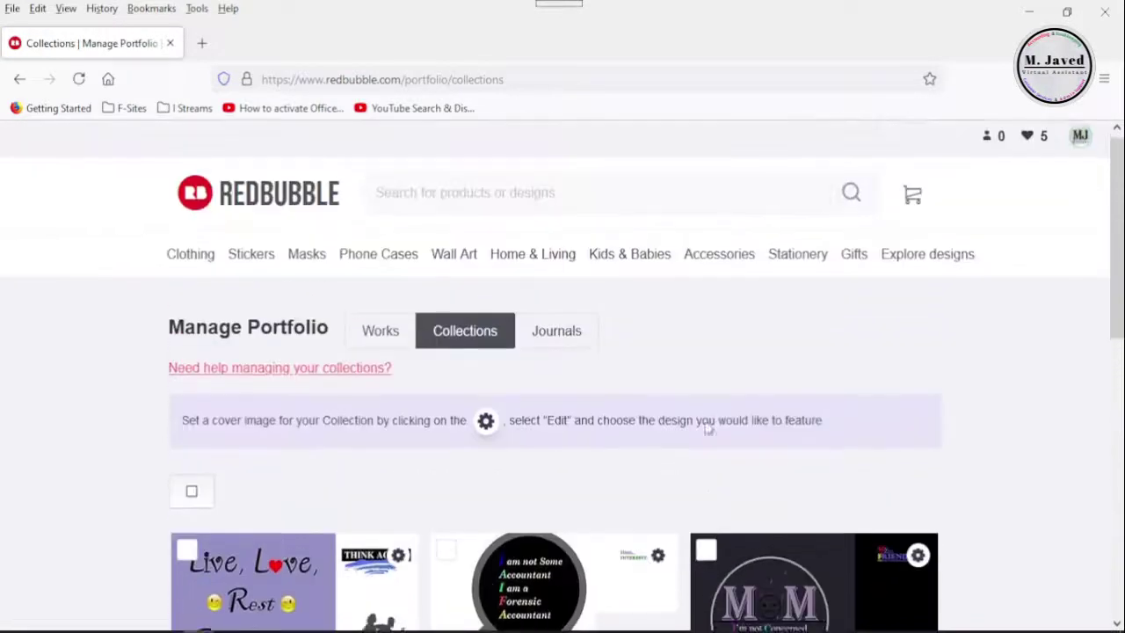
Open the shop in a new browser tab and check its Collections section for Relationships
mouse_move(1081, 144)
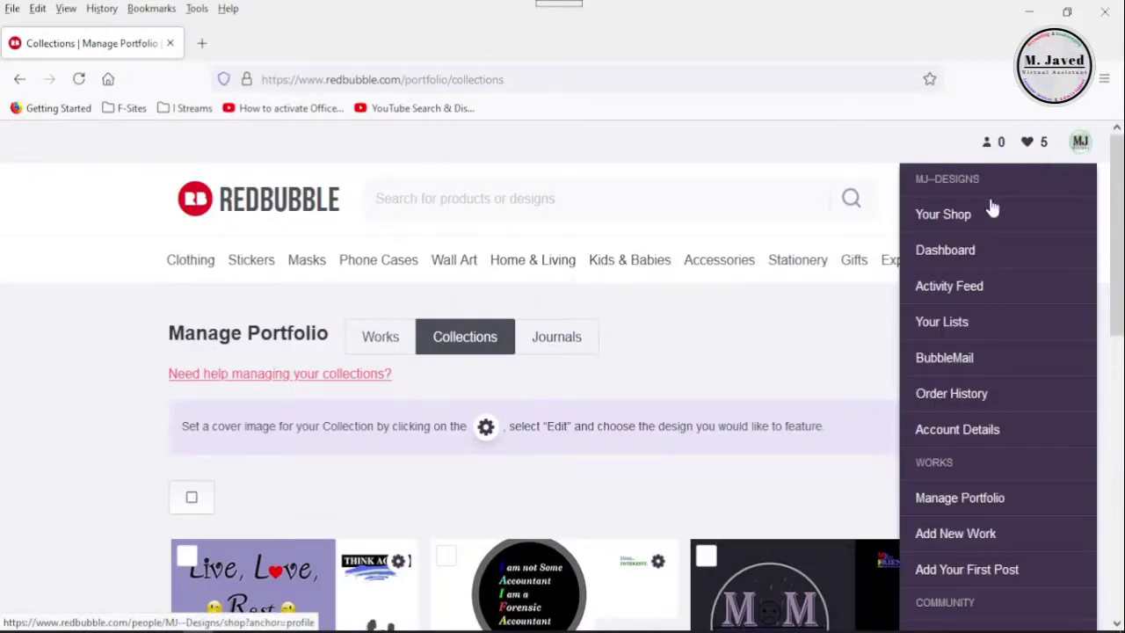
right_click(929, 226)
left_click(958, 236)
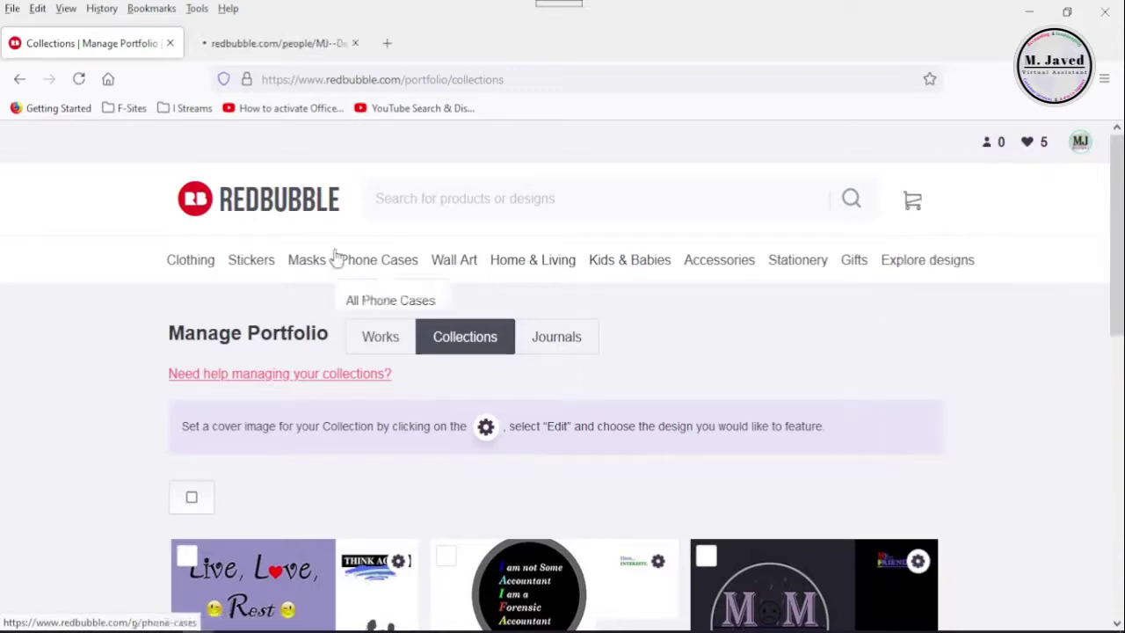
left_click(277, 43)
scroll(792, 422, "down", 5)
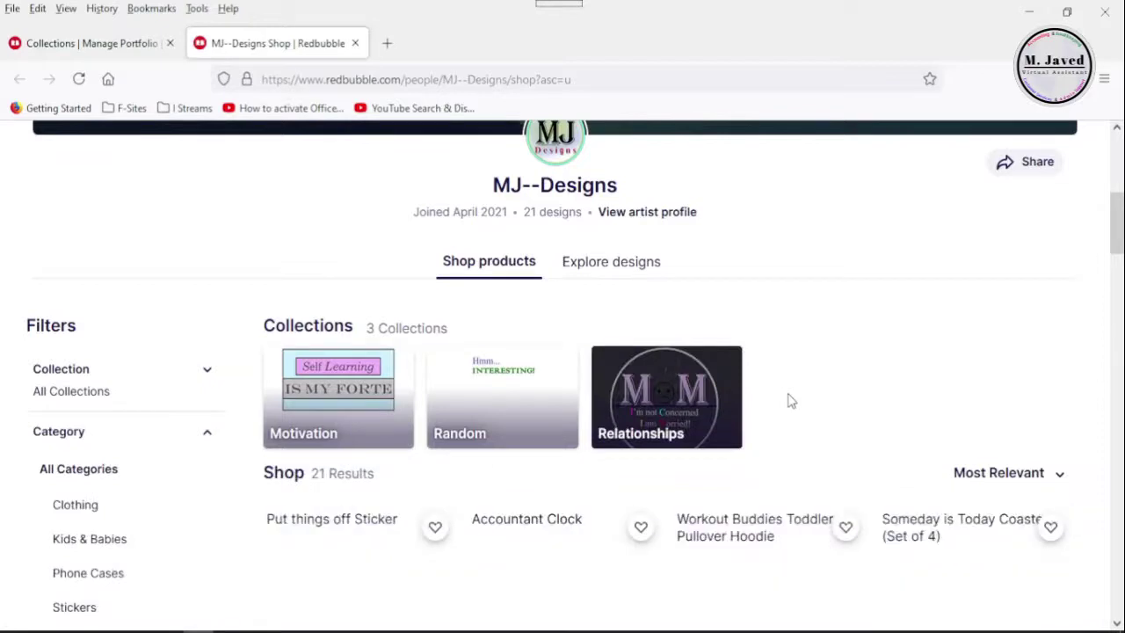
scroll(795, 415, "up", 1)
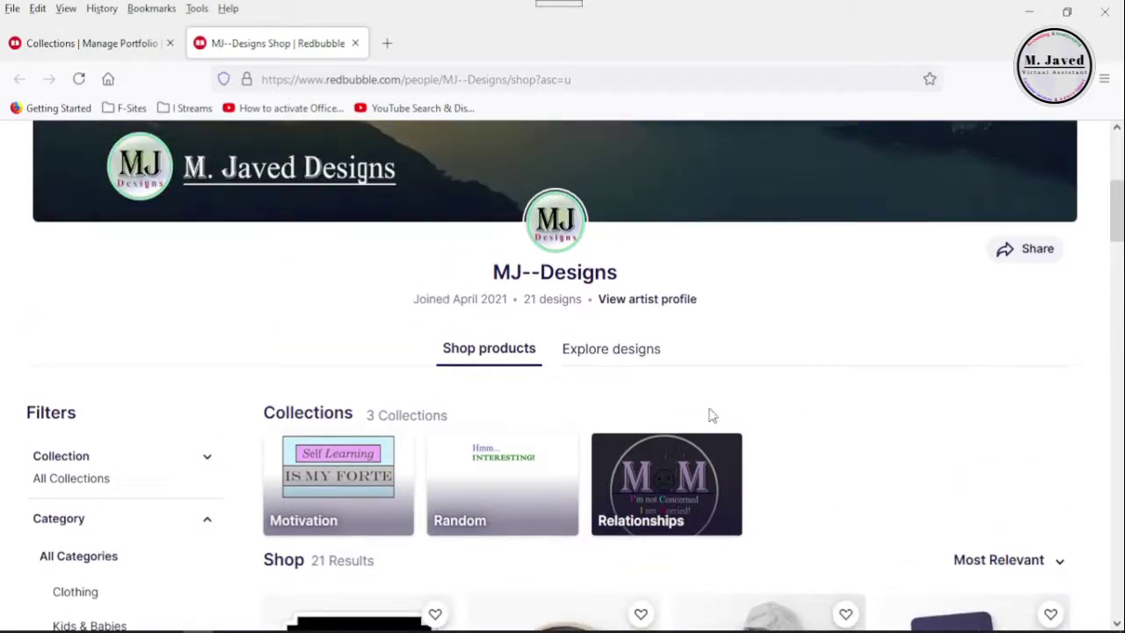
Return to the portfolio's collections in the browser and open the Relationships collection for editing
left_click(101, 44)
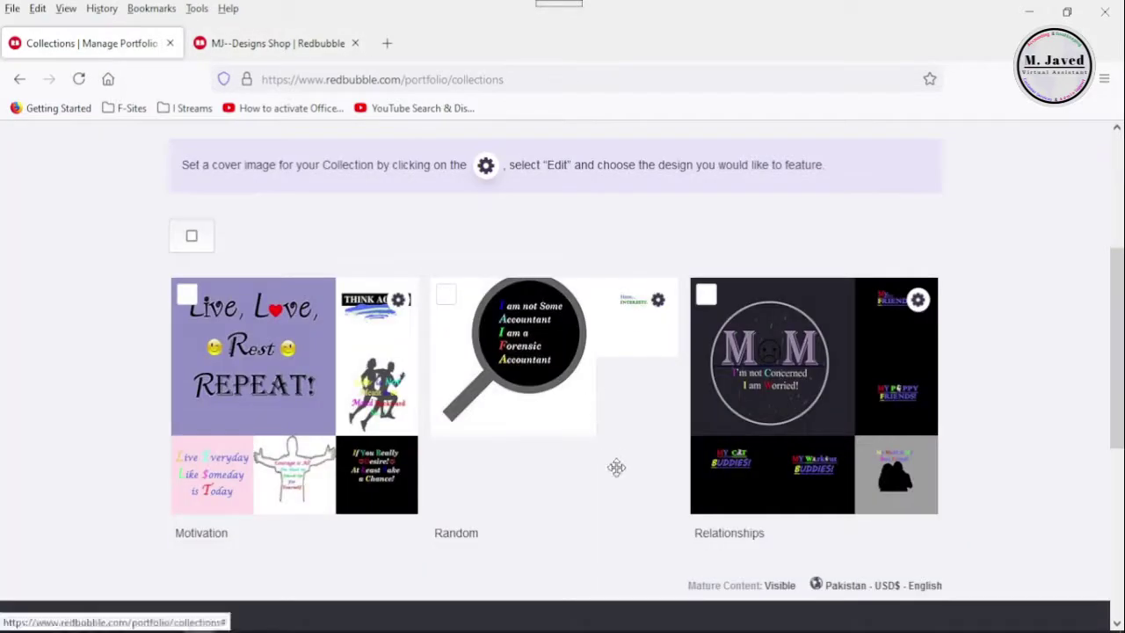
left_click(917, 302)
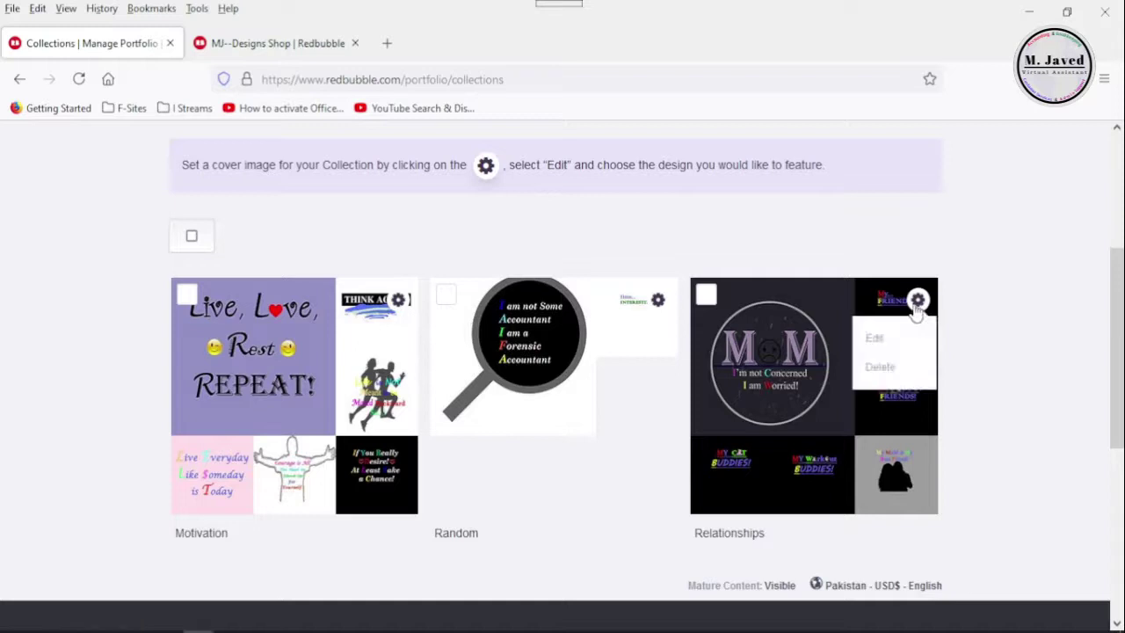
left_click(908, 348)
scroll(501, 422, "down", 3)
Copy the relationships paragraph and its keyword list from the Word document, paste them as the collection's description and try to update the collection
left_click(480, 373)
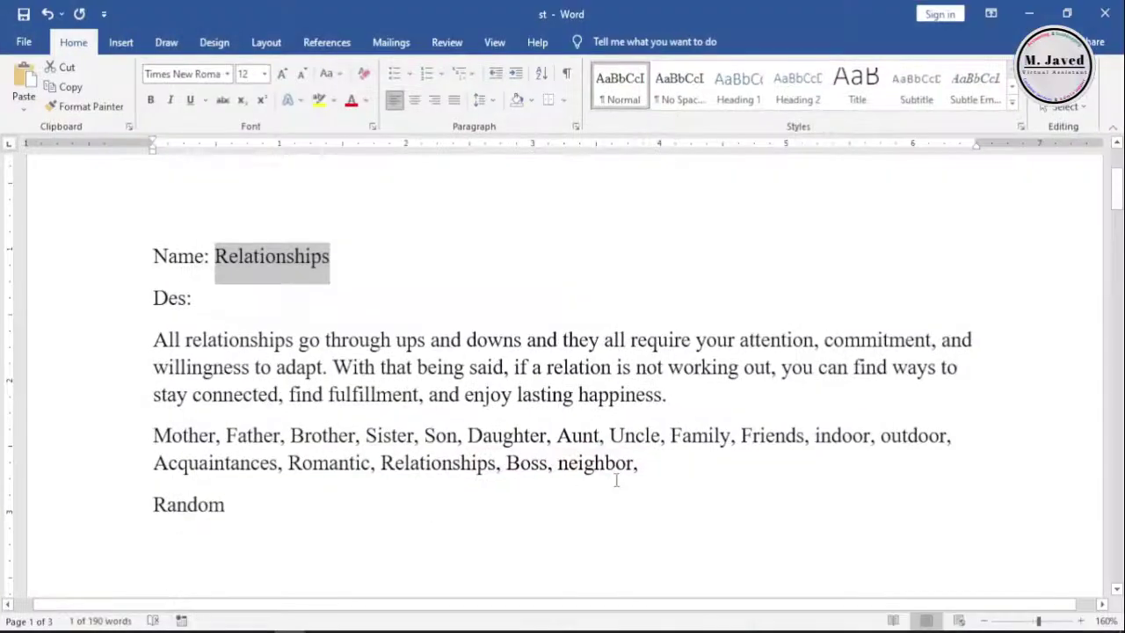
left_click_drag(667, 466, 157, 341)
right_click(302, 384)
left_click(338, 413)
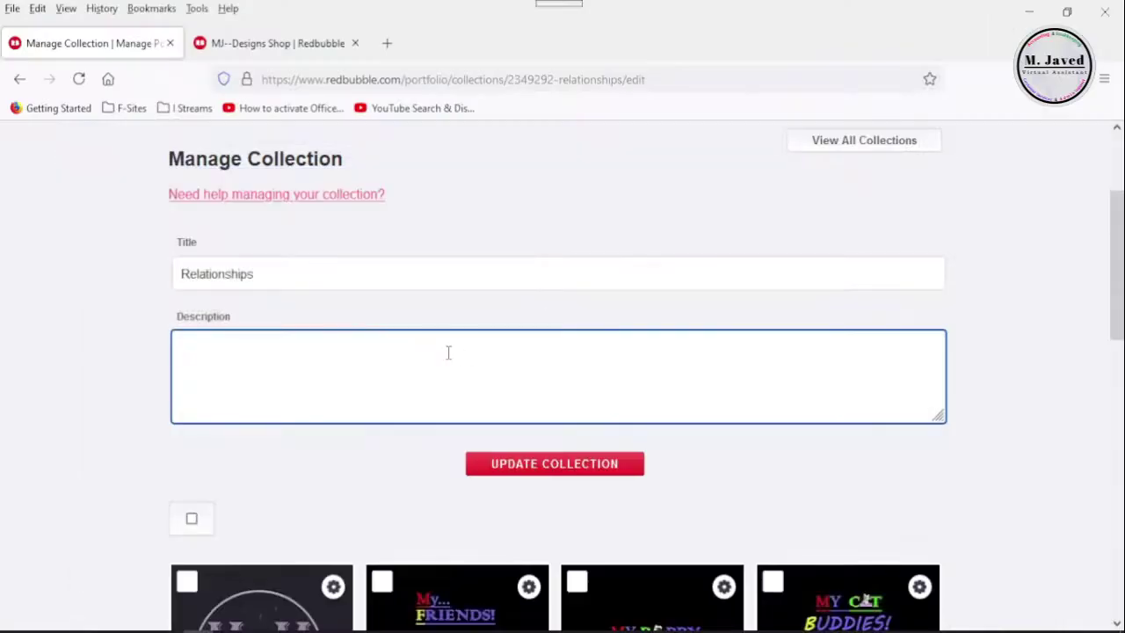
key("ctrl+v")
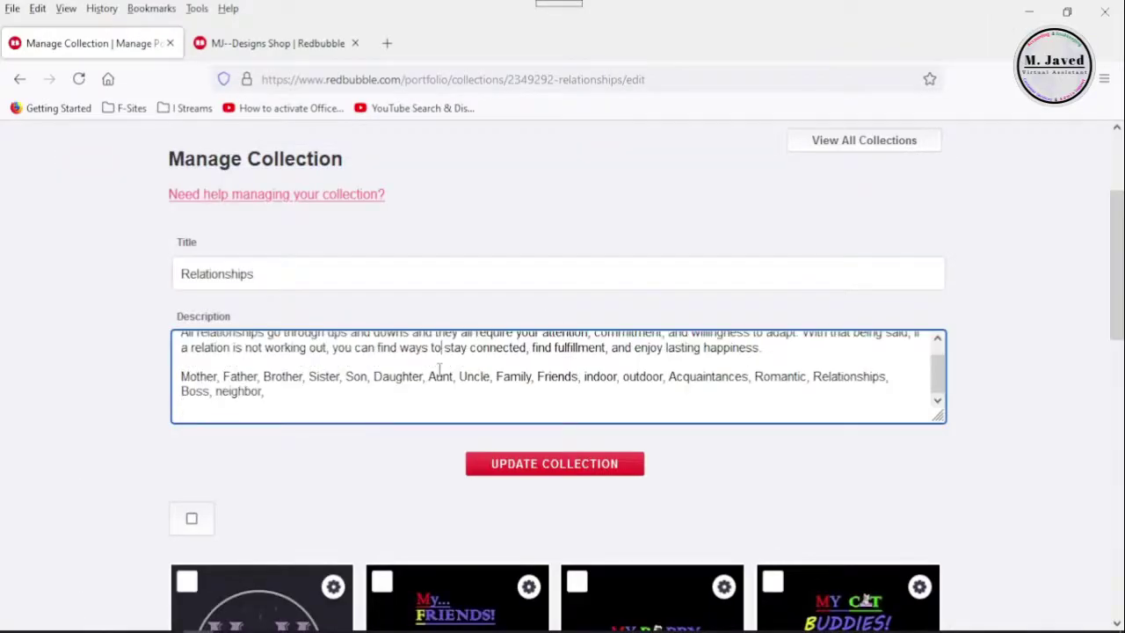
left_click(539, 469)
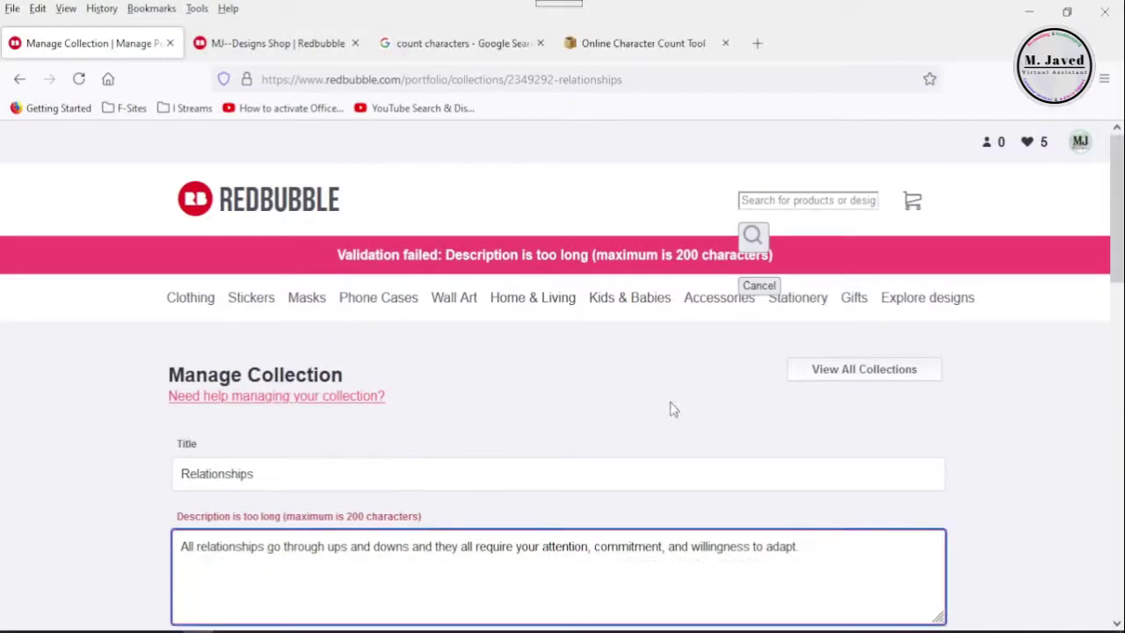
Update the collection with the description "All relationships go through ups and downs and they all require your attention, commitment, and willingness to adapt."
scroll(615, 391, "down", 2)
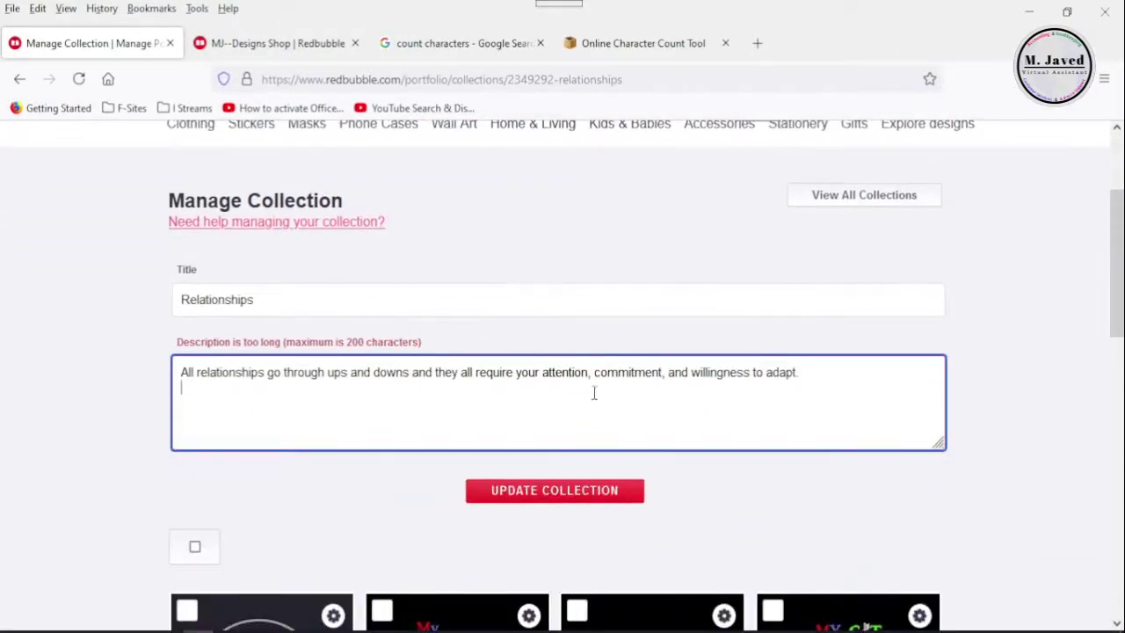
left_click(586, 489)
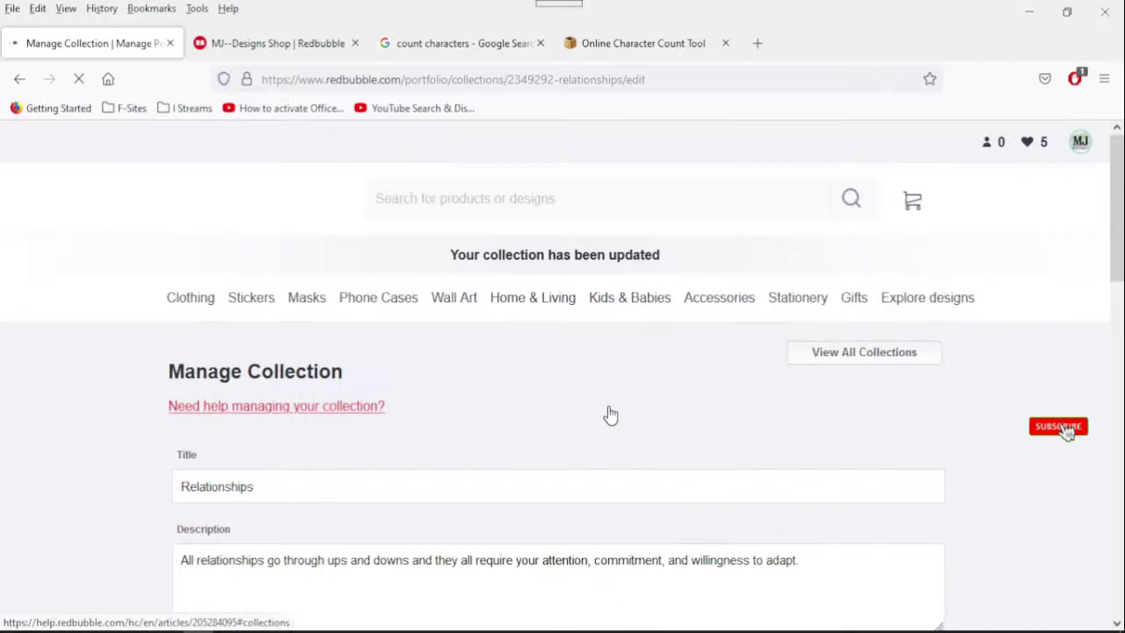
scroll(611, 415, "down", 6)
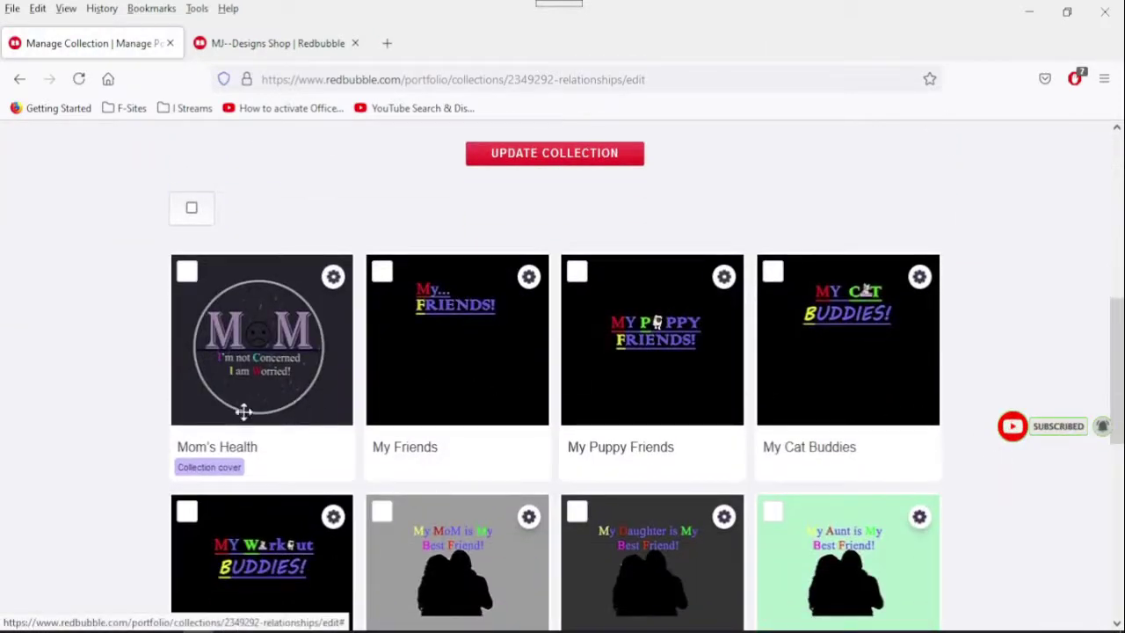
Set My Friends as the cover of the Relationships collection
left_click(279, 45)
left_click(110, 48)
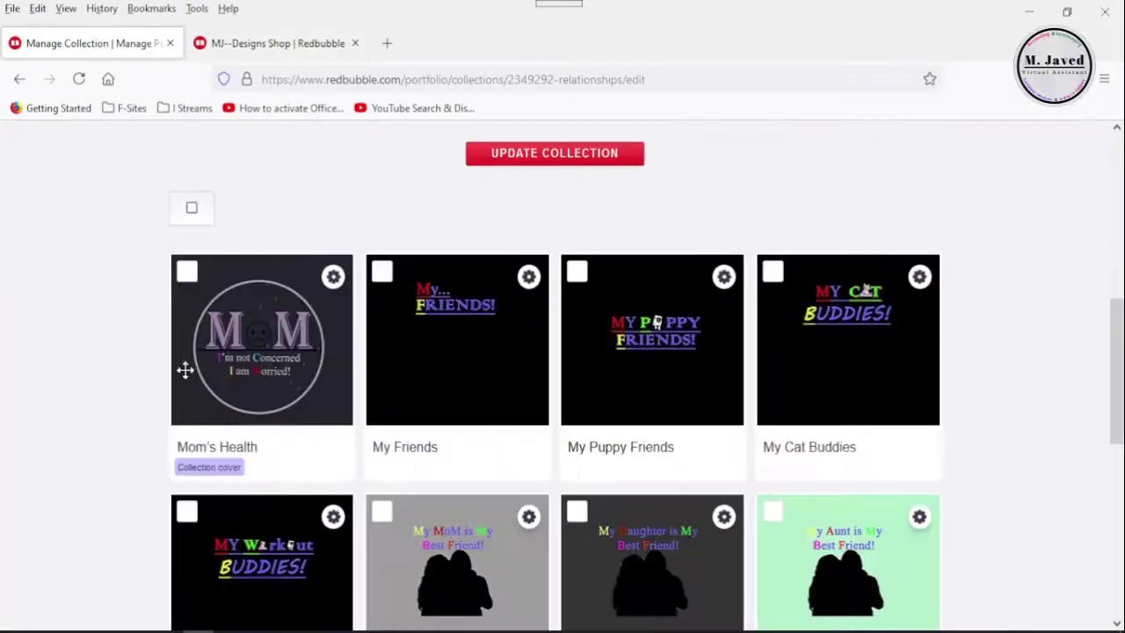
scroll(484, 395, "down", 2)
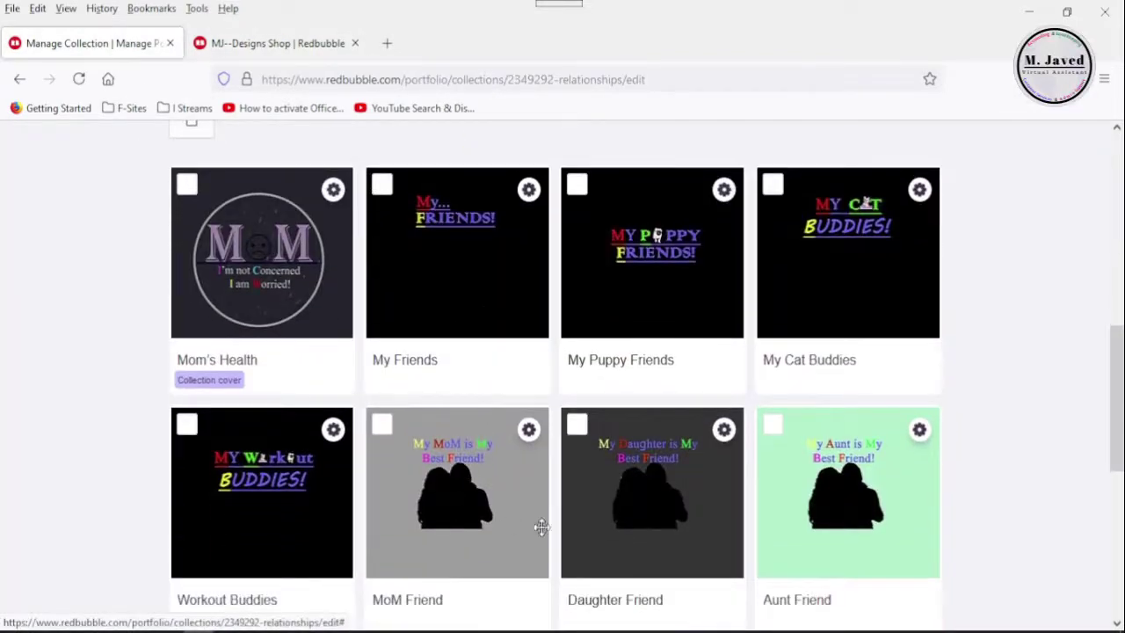
scroll(636, 330, "down", 3)
scroll(643, 328, "up", 2)
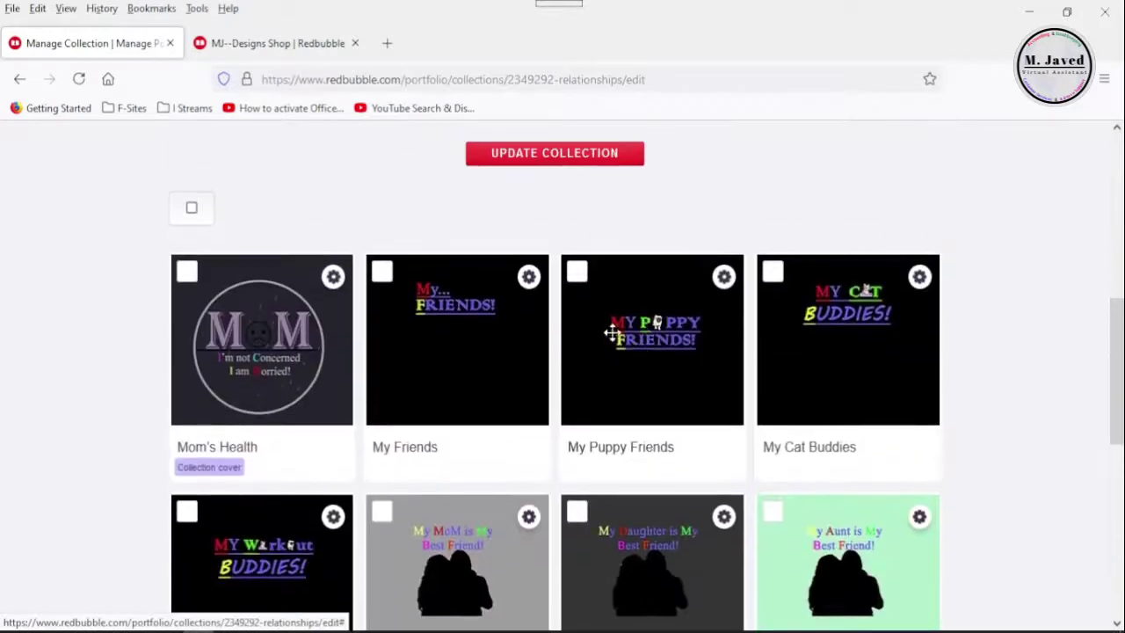
left_click(529, 279)
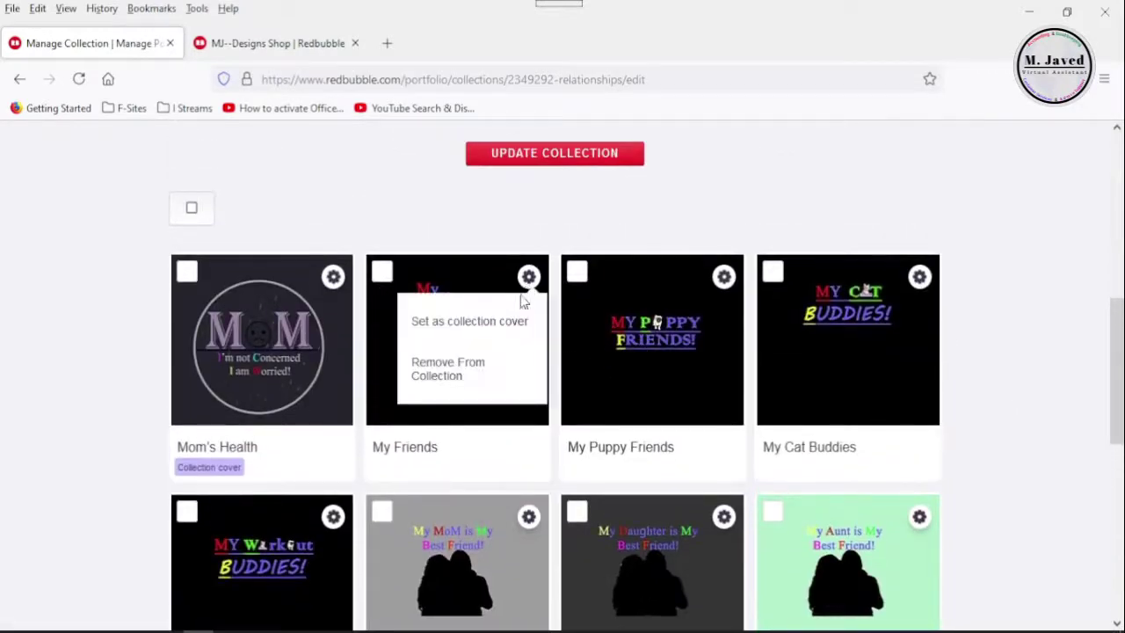
left_click(477, 332)
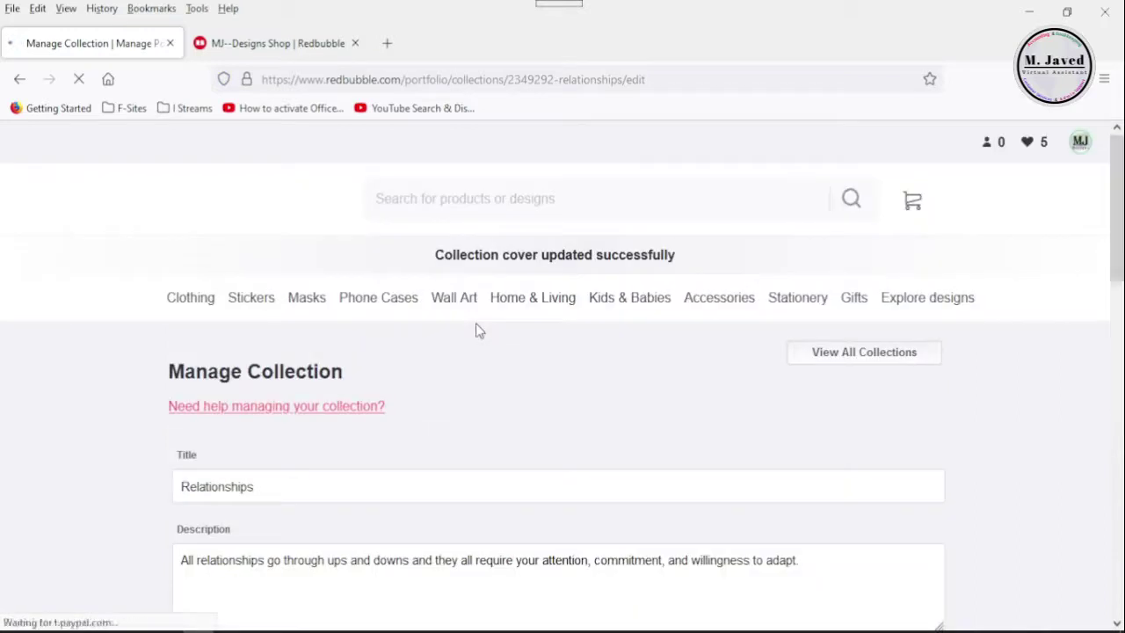
scroll(466, 404, "down", 7)
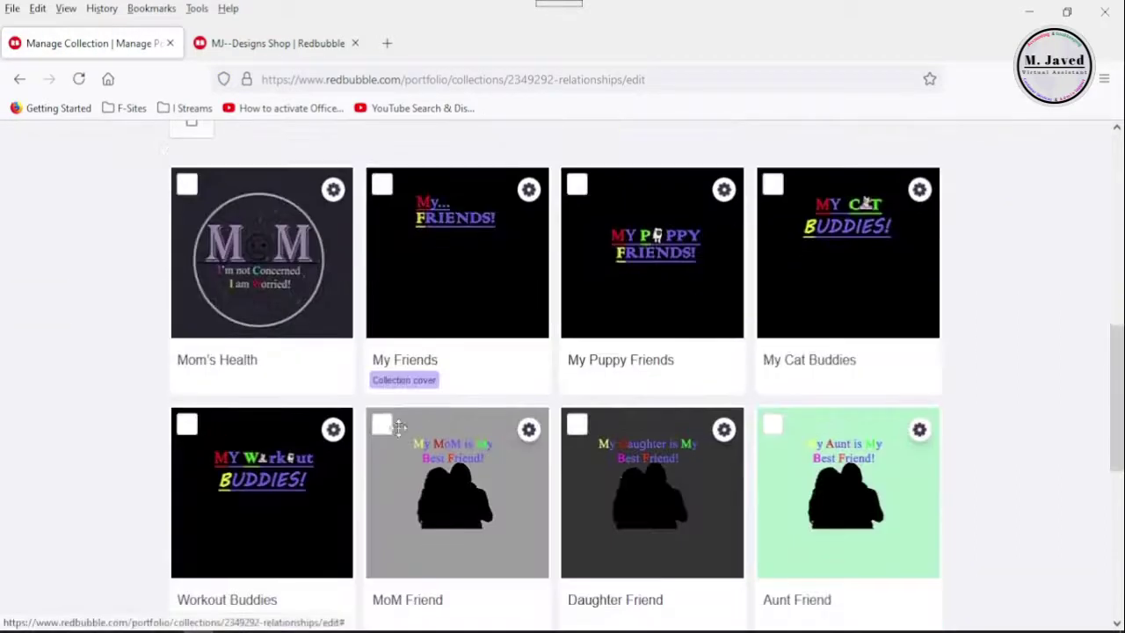
Reload the shop page and check the cover of the Relationships collection
left_click(276, 43)
left_click(78, 79)
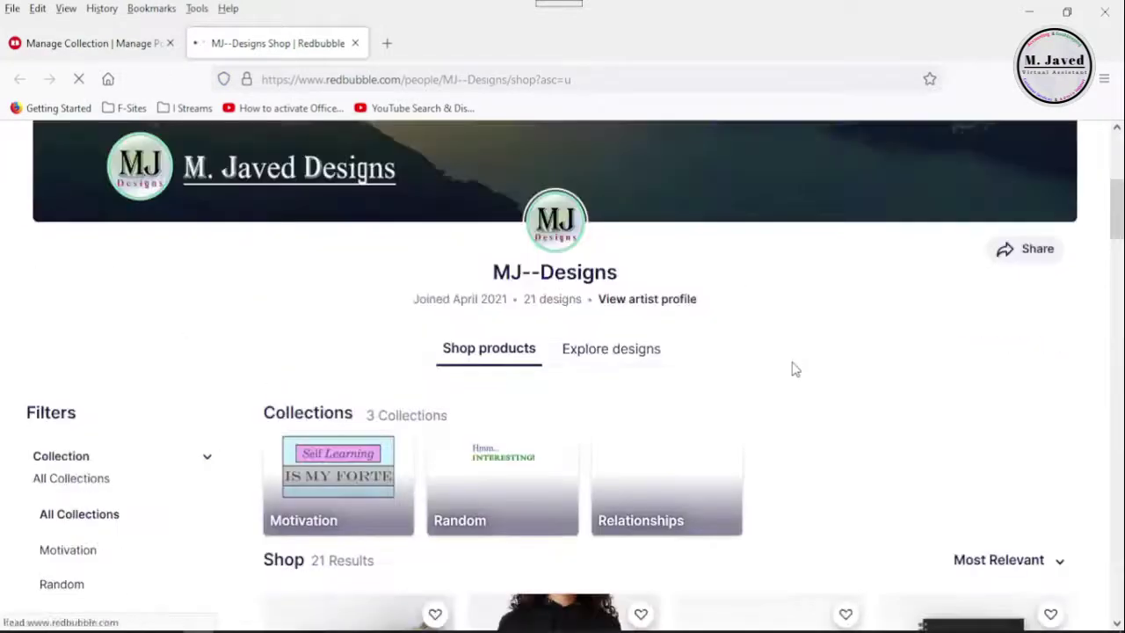
scroll(808, 334, "down", 2)
scroll(806, 319, "up", 2)
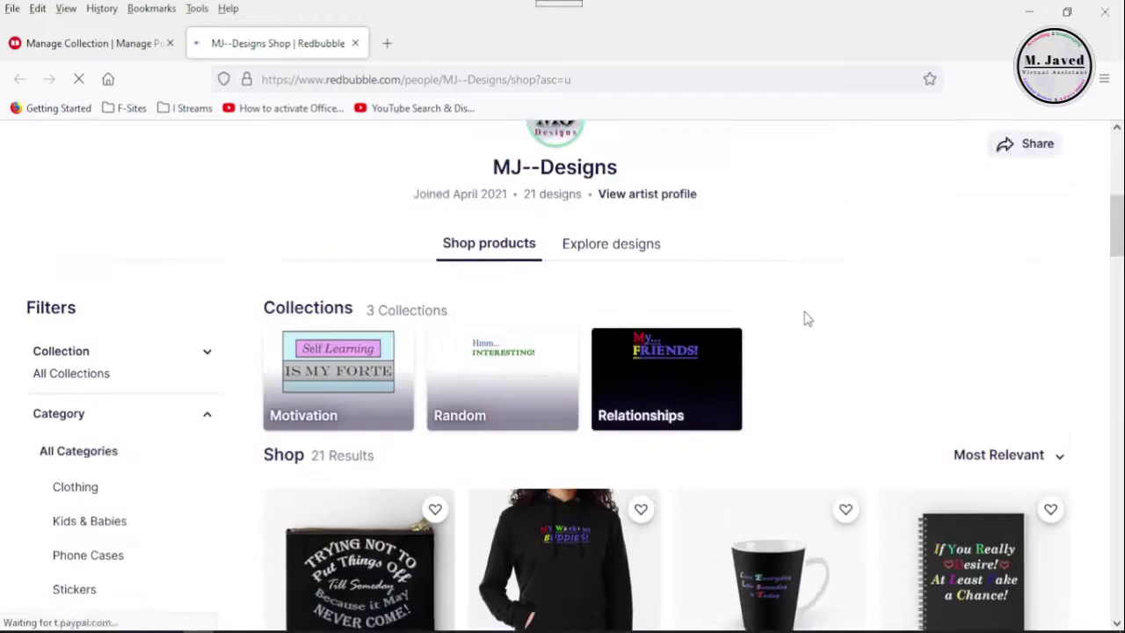
Return to the Relationships collection's management page and view the cover and removal options for My Puppy Friends
left_click(129, 40)
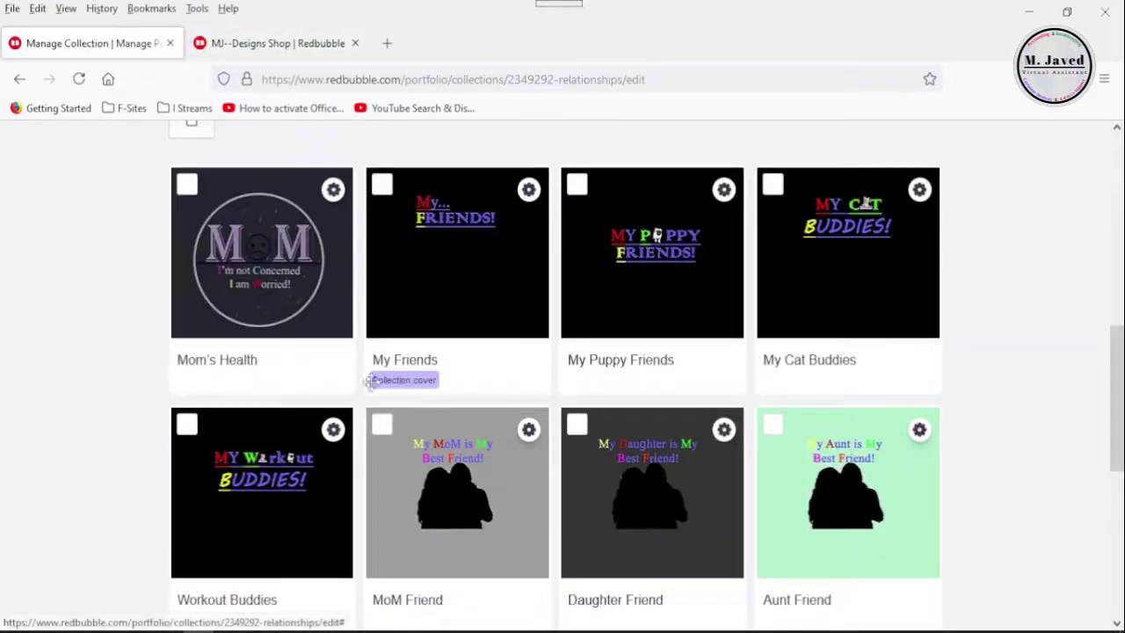
scroll(450, 459, "up", 1)
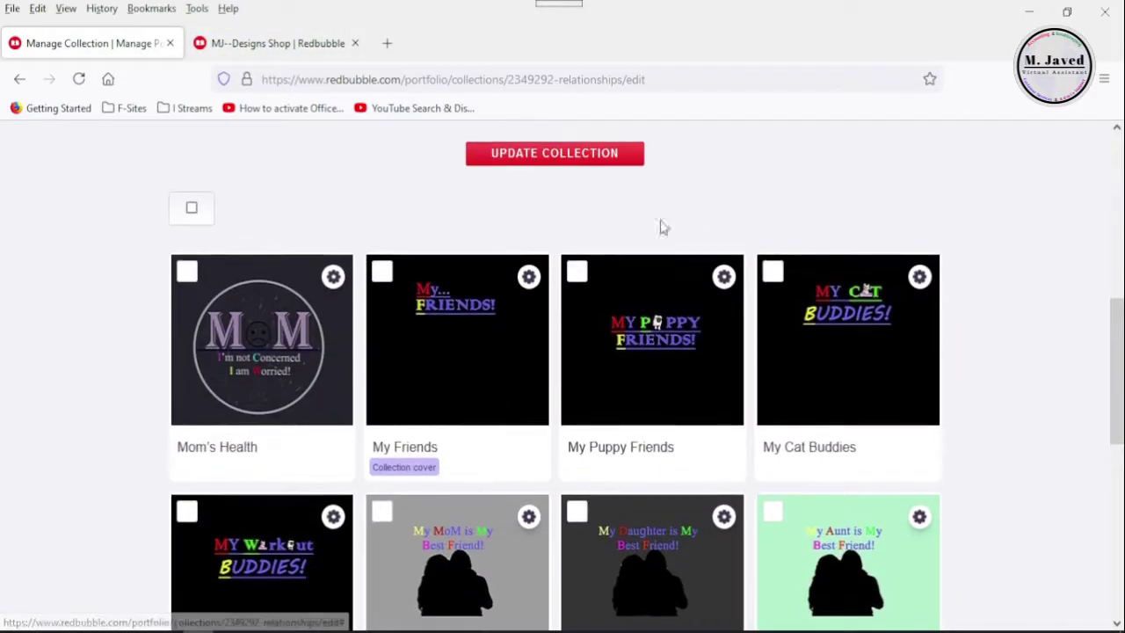
left_click(724, 278)
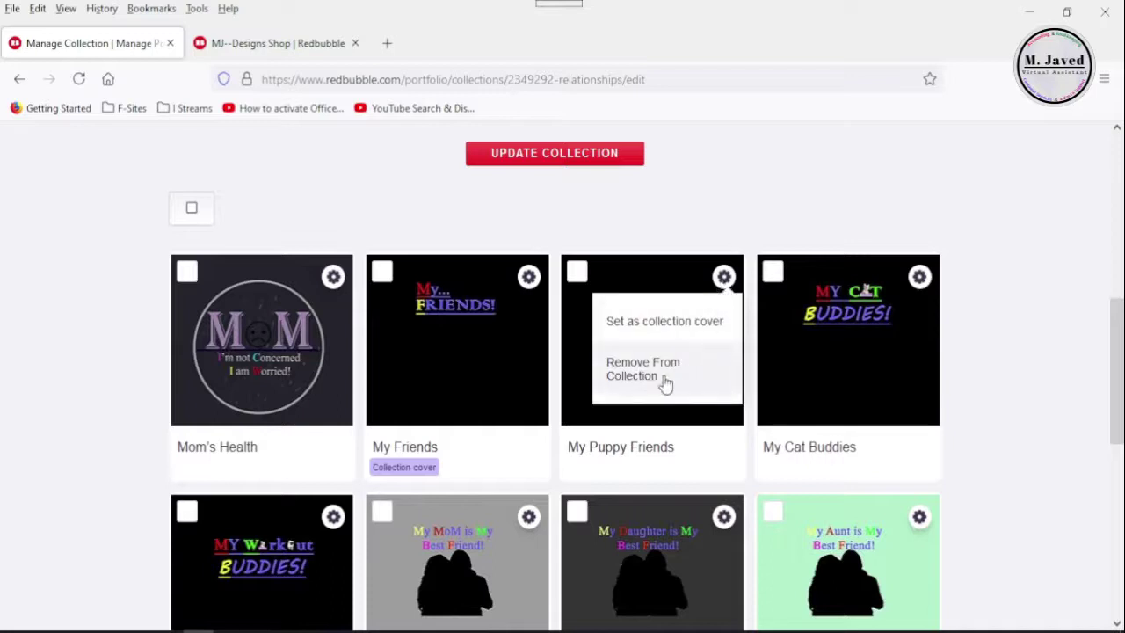
left_click(671, 343)
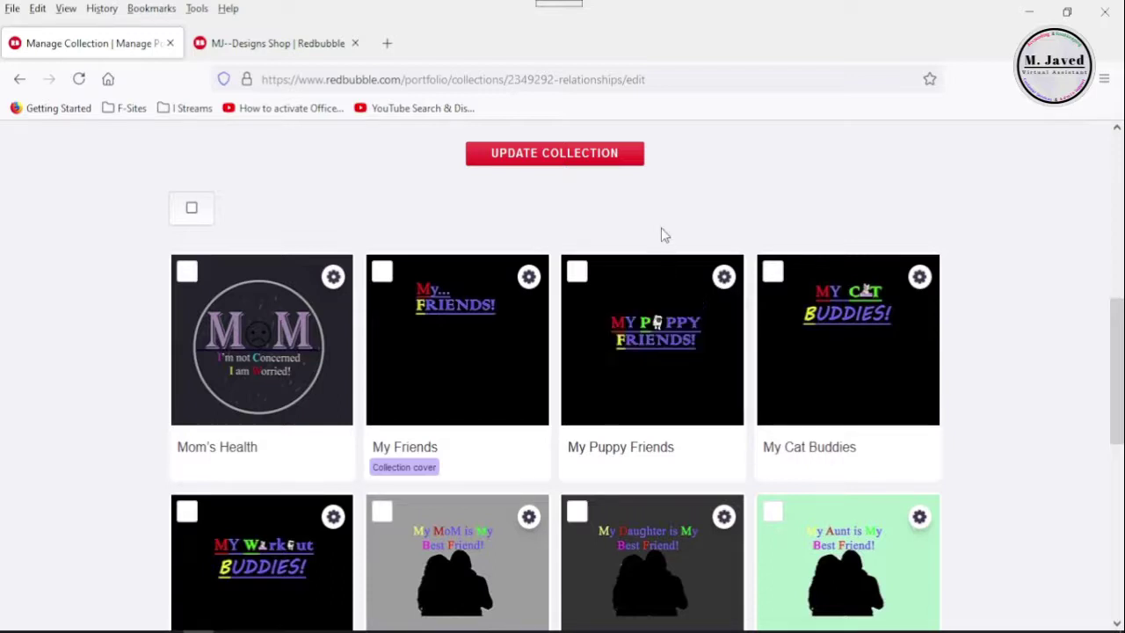
scroll(643, 378, "up", 2)
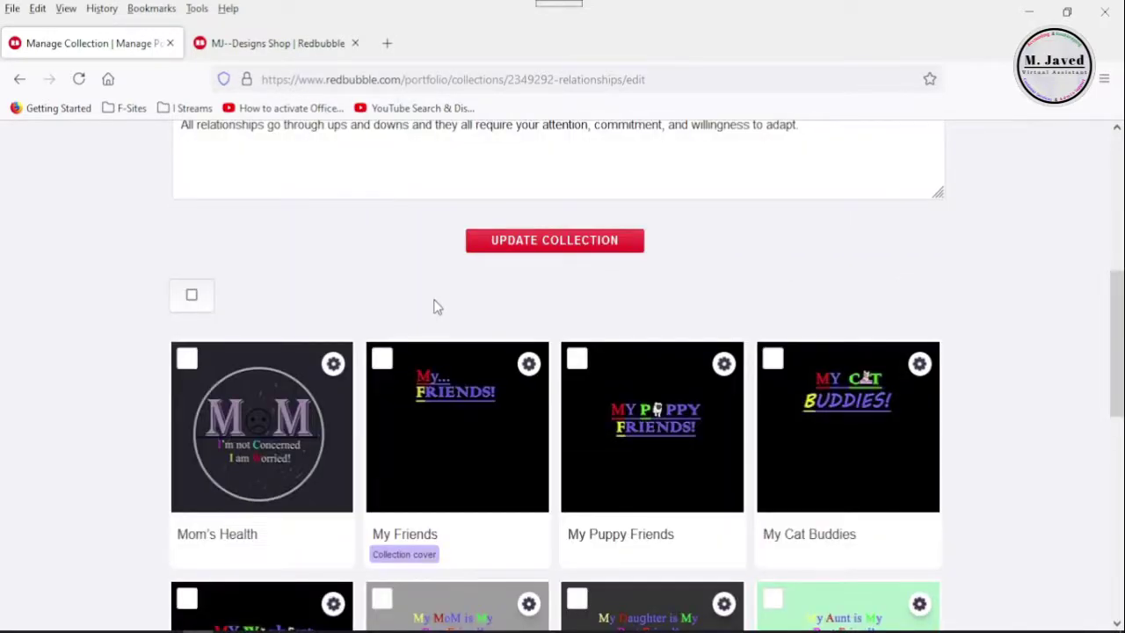
Go from the shop to portfolio management and show its collections
left_click(276, 43)
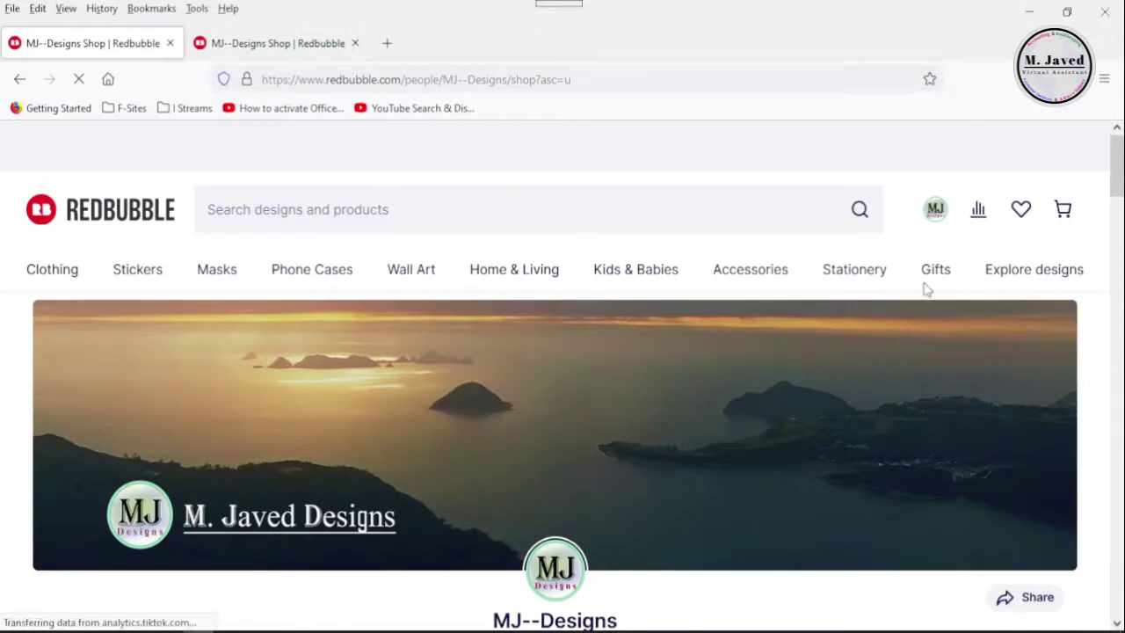
left_click(935, 211)
left_click(885, 467)
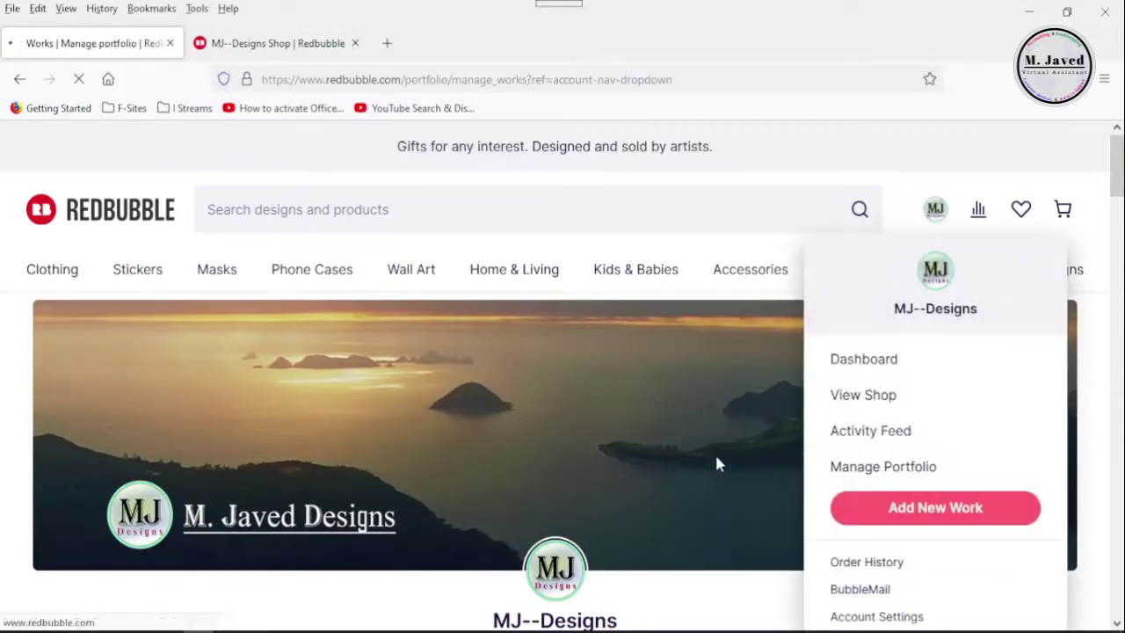
scroll(663, 421, "down", 1)
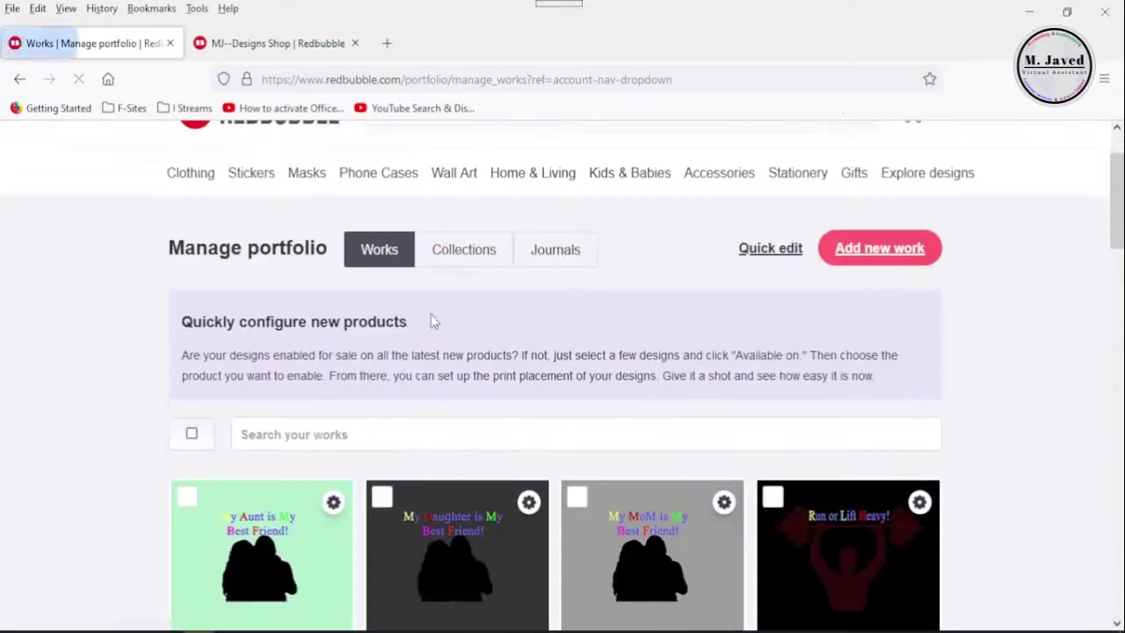
left_click(466, 262)
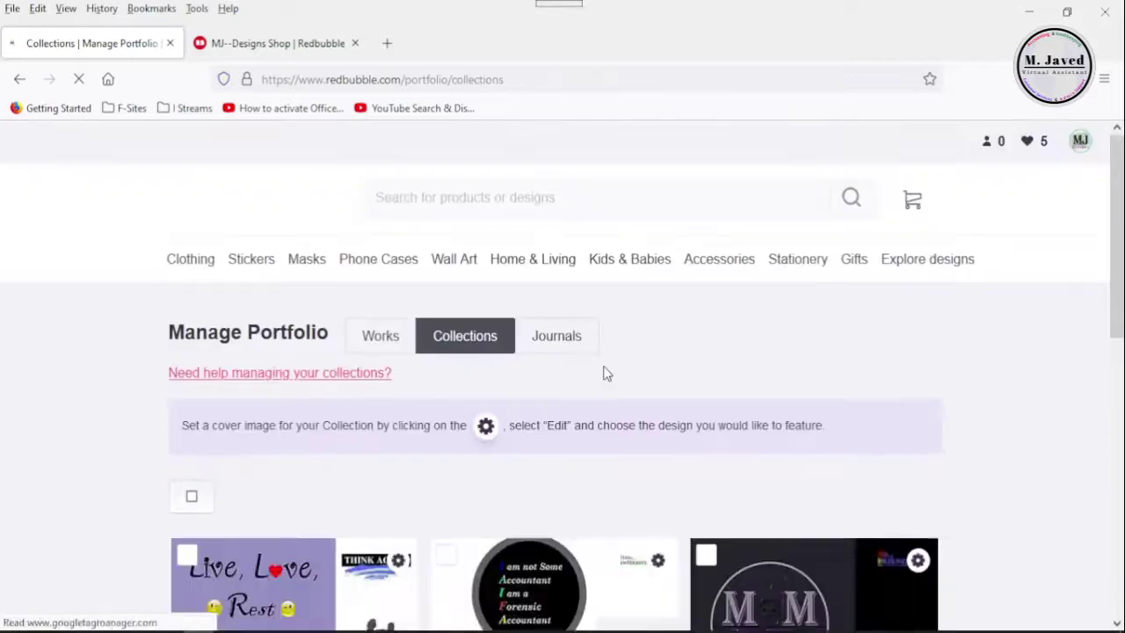
Move the Relationships collection ahead of Random in the portfolio and deselect it
scroll(726, 425, "down", 3)
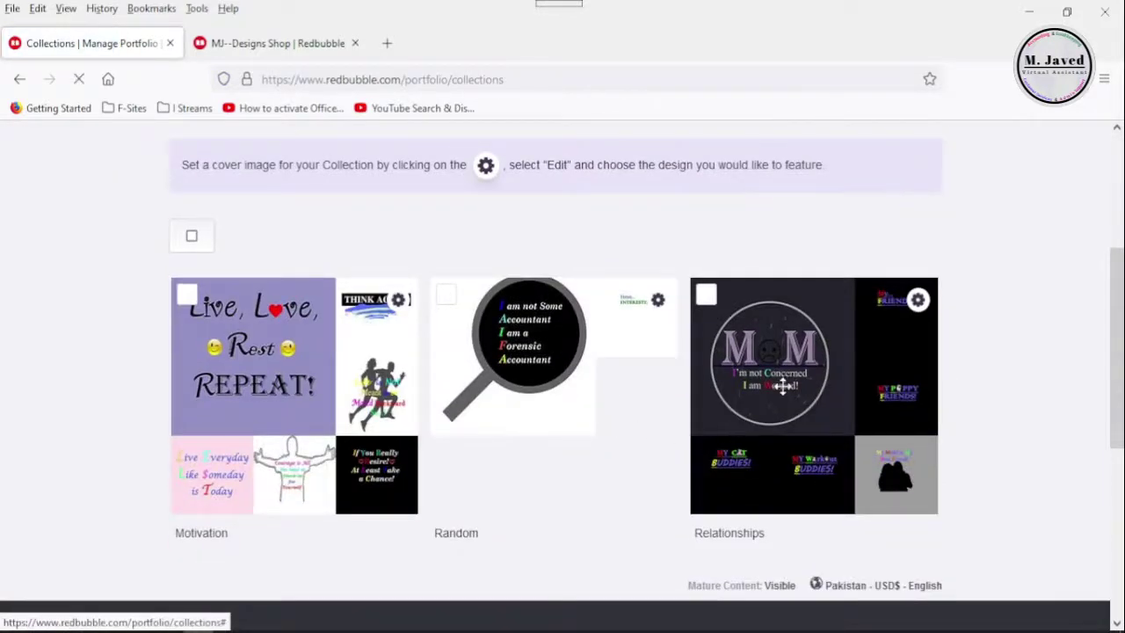
left_click_drag(782, 387, 528, 395)
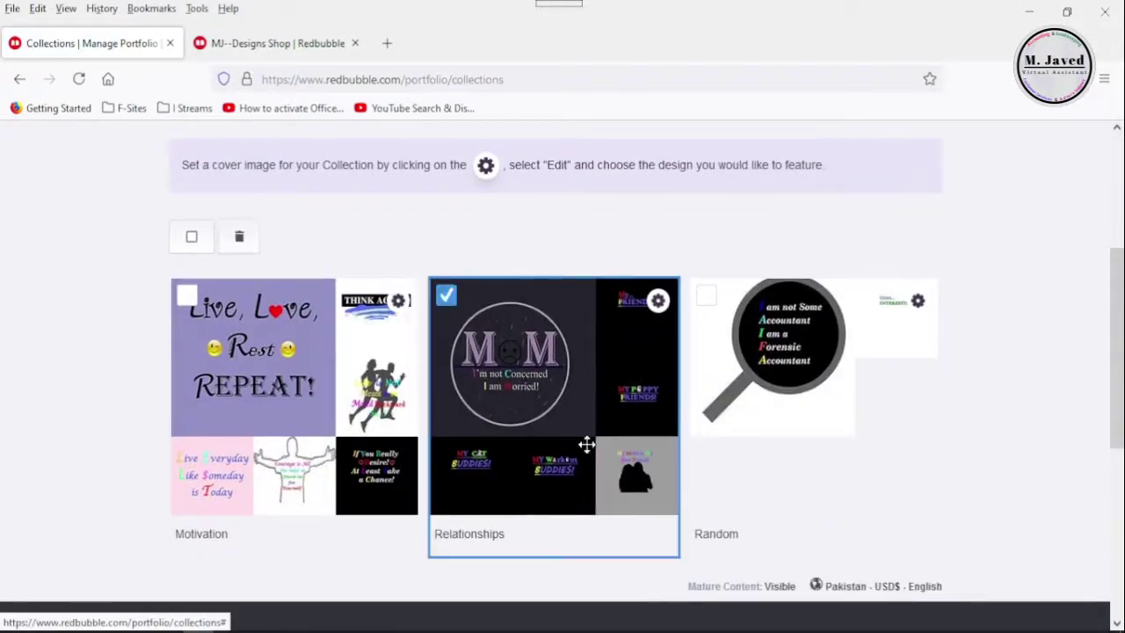
left_click(445, 297)
scroll(540, 256, "up", 1)
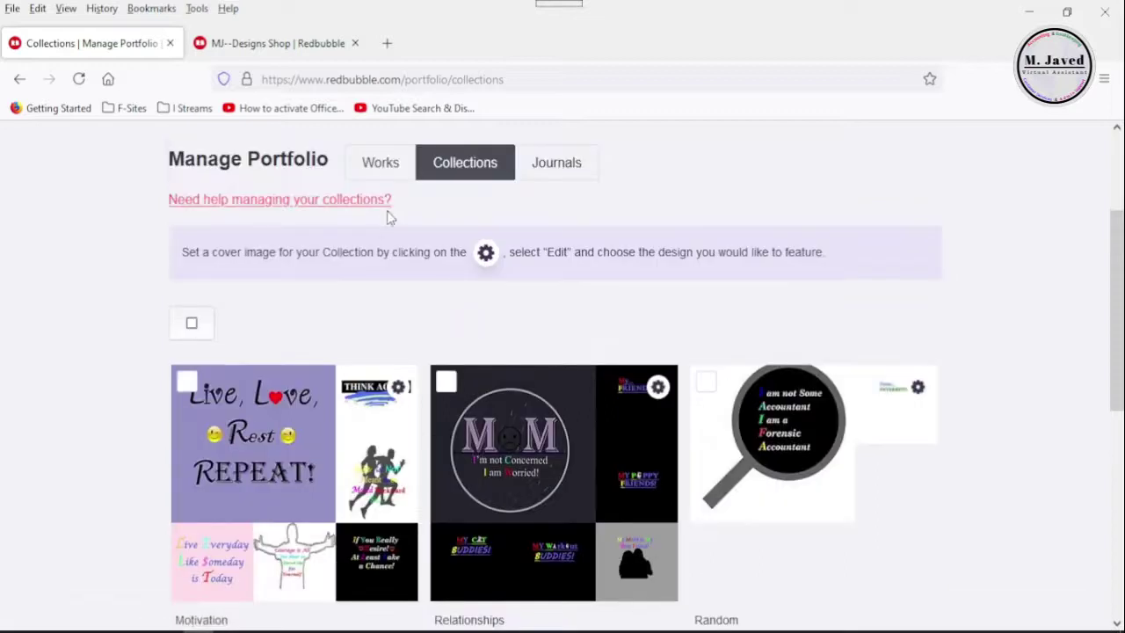
Reload the shop page to check the order of its collections, and return to the portfolio's collections
left_click(303, 46)
left_click(77, 79)
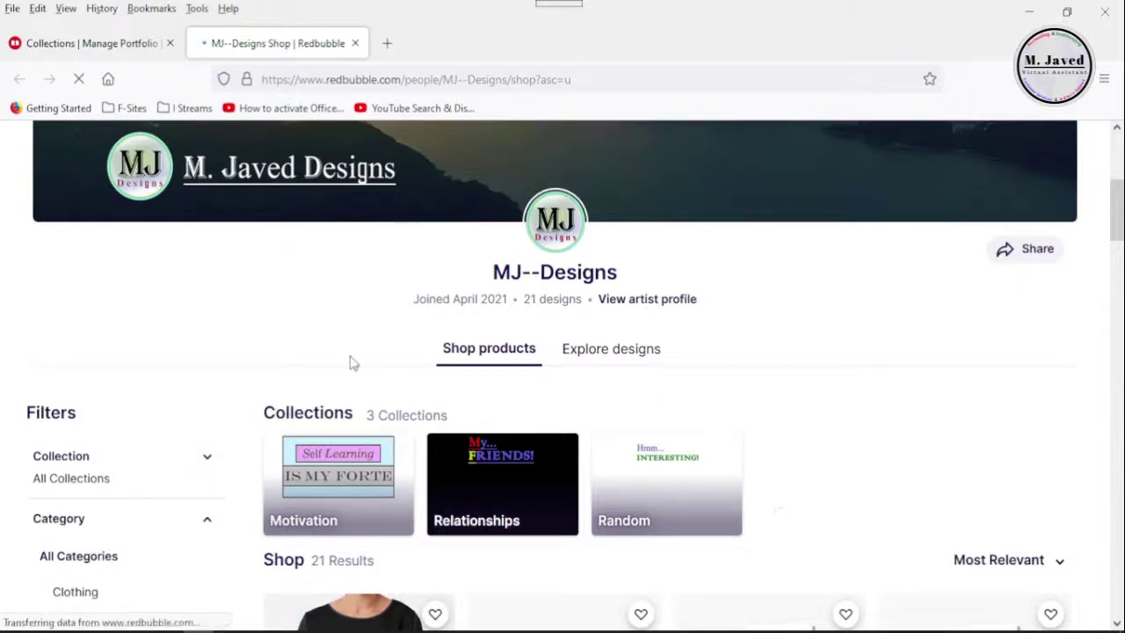
left_click(129, 53)
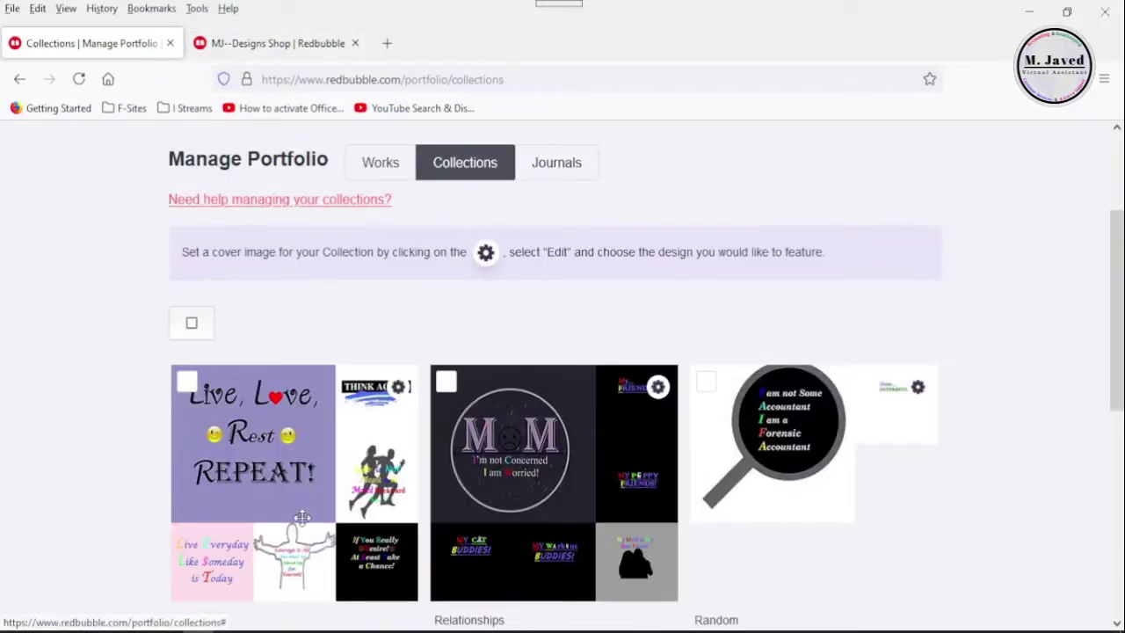
View the Random collection's edit and delete options, then select the collection and delete it from the portfolio
left_click(919, 390)
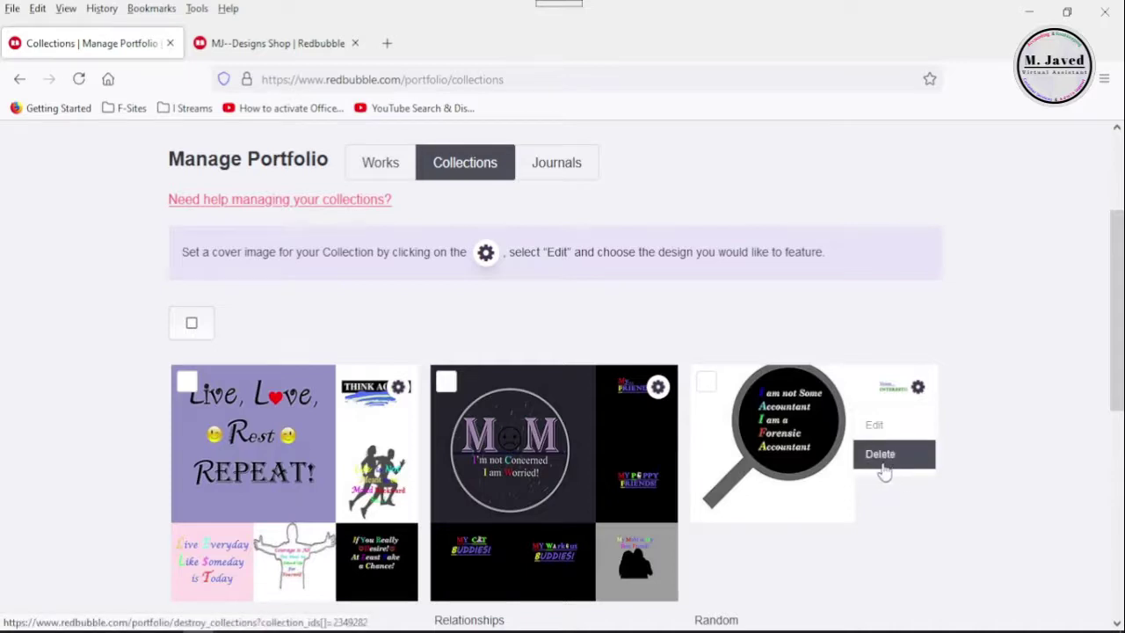
left_click(892, 557)
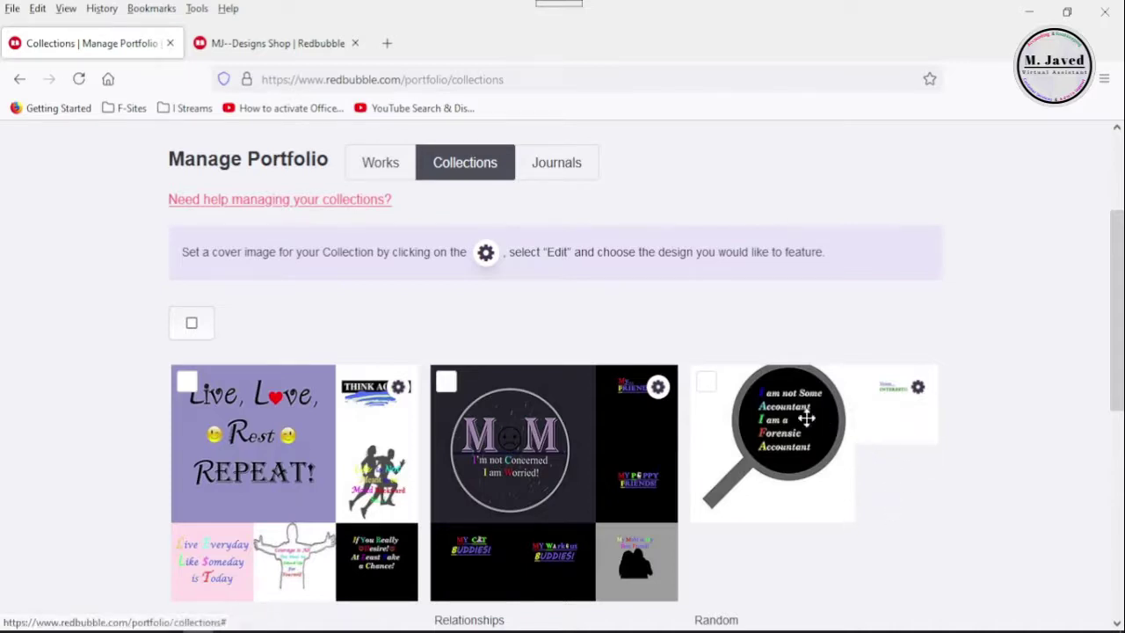
left_click(707, 384)
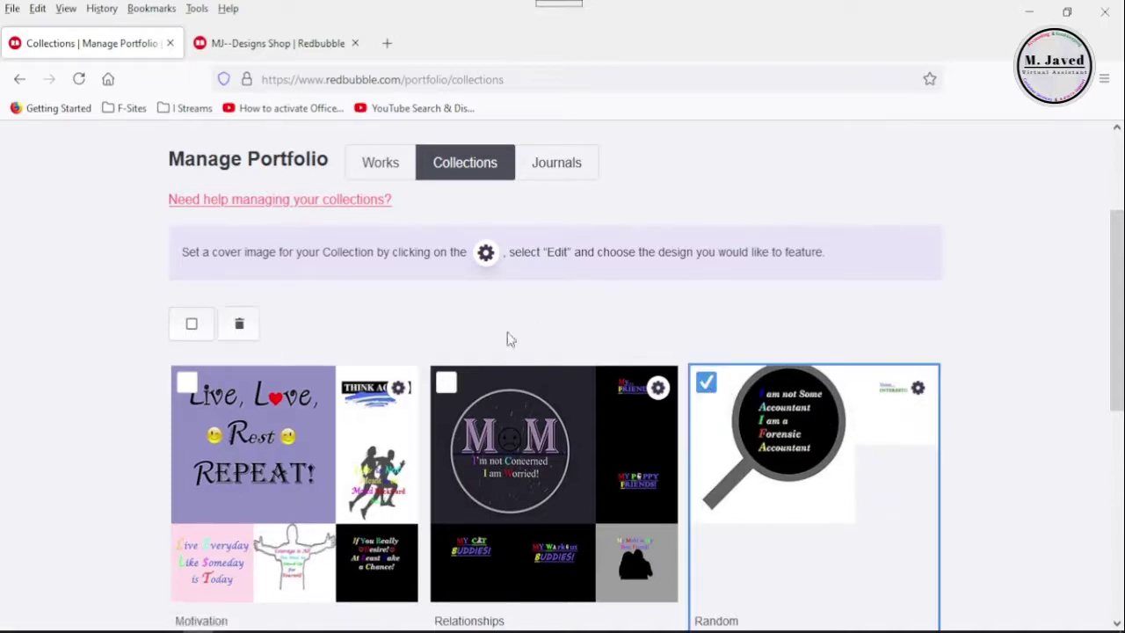
left_click(238, 327)
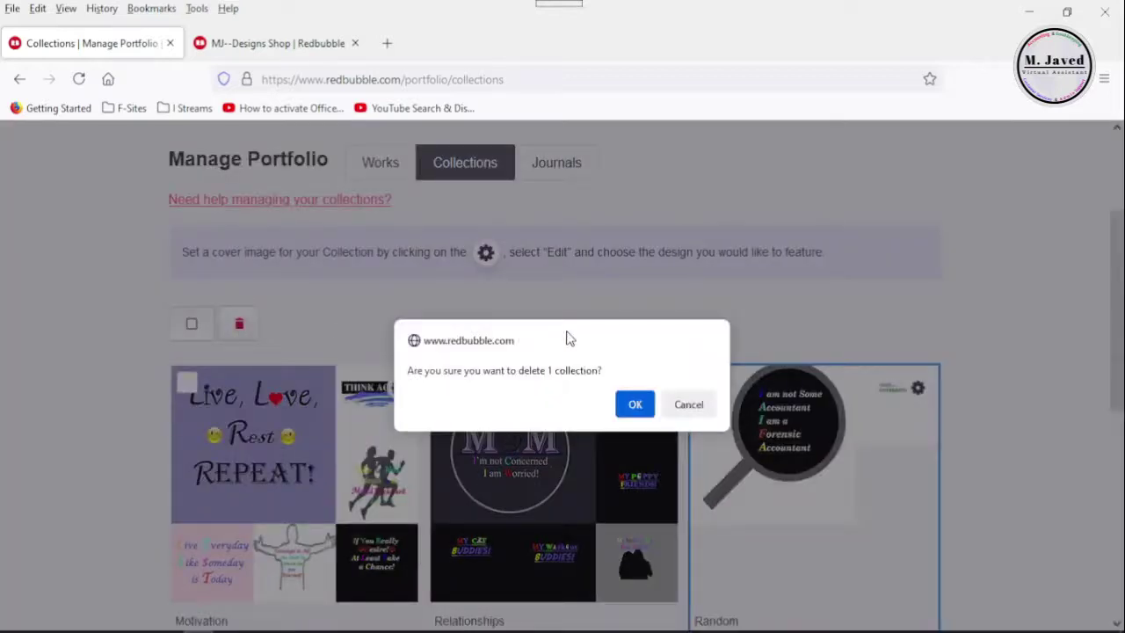
left_click(636, 404)
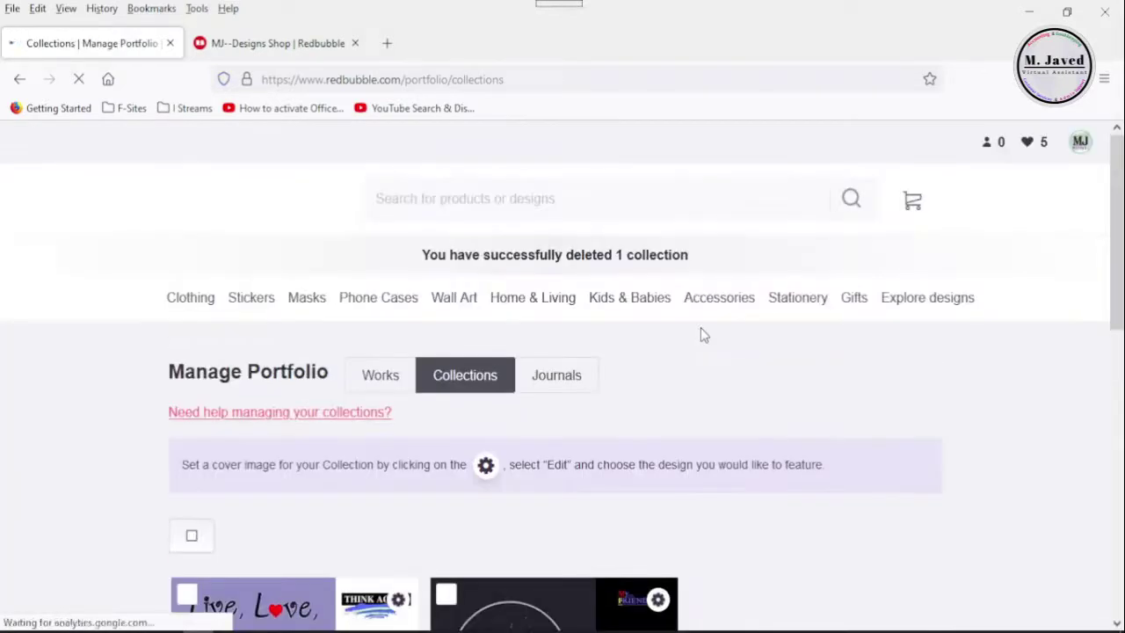
Check the remaining collections in the portfolio and reload the shop page to compare its collections
scroll(784, 464, "down", 5)
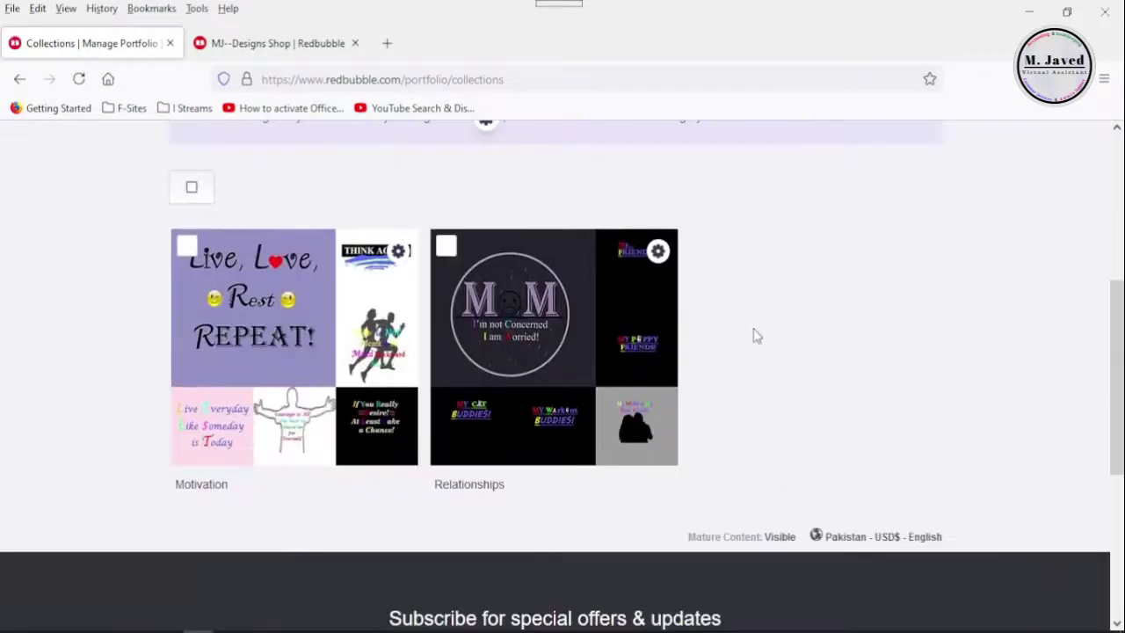
left_click(264, 43)
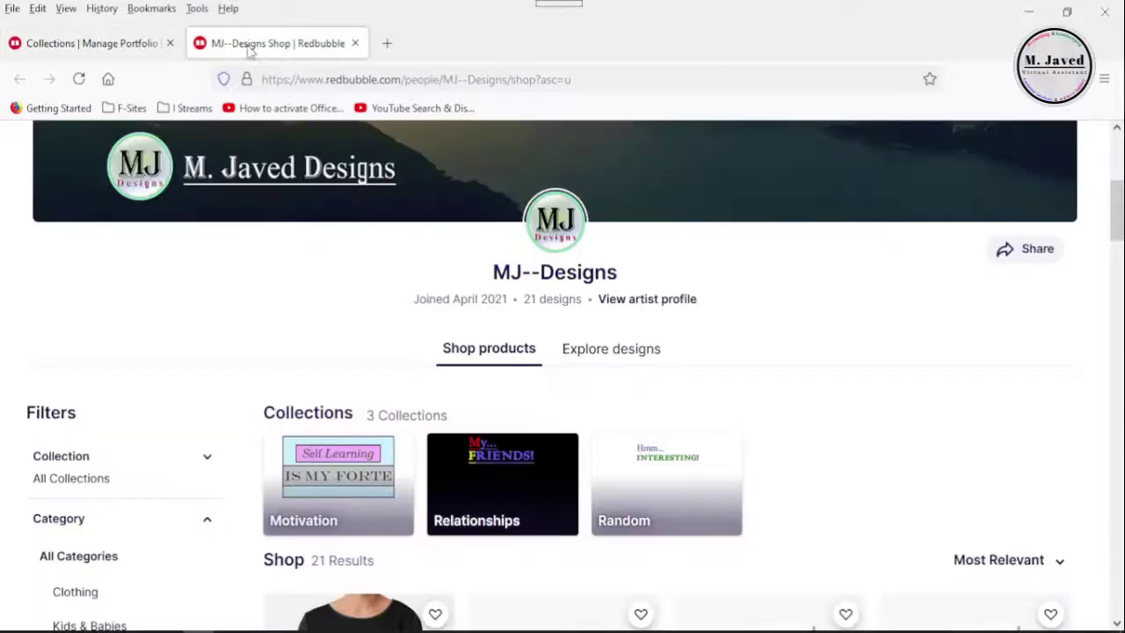
left_click(78, 79)
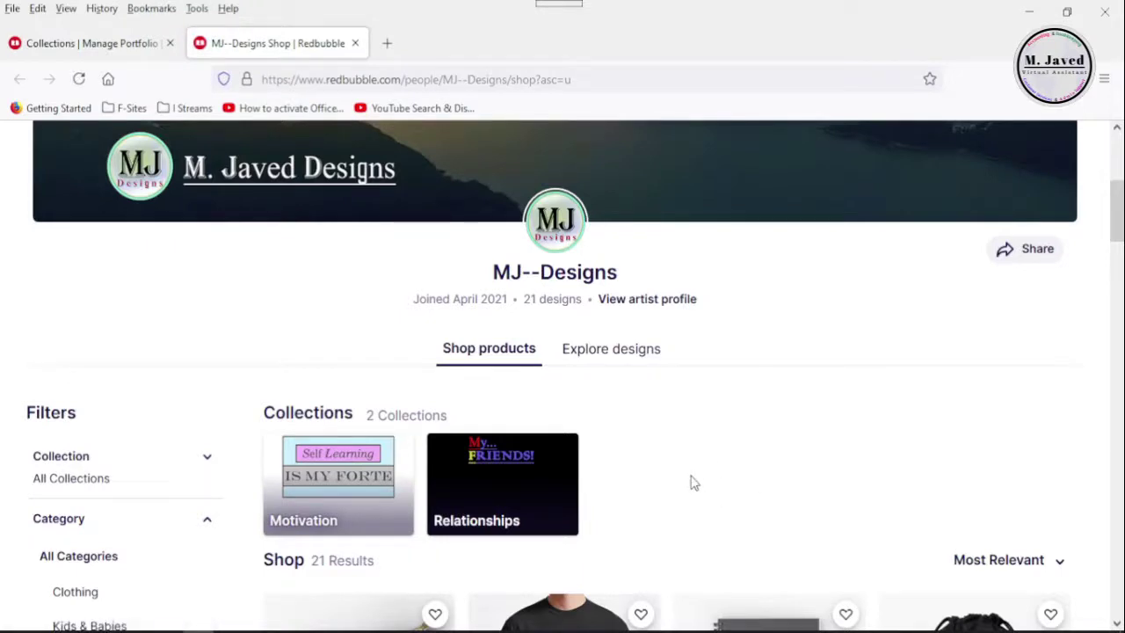
Set Relationships as the featured collection in the account's shop settings and save the settings
scroll(700, 475, "up", 5)
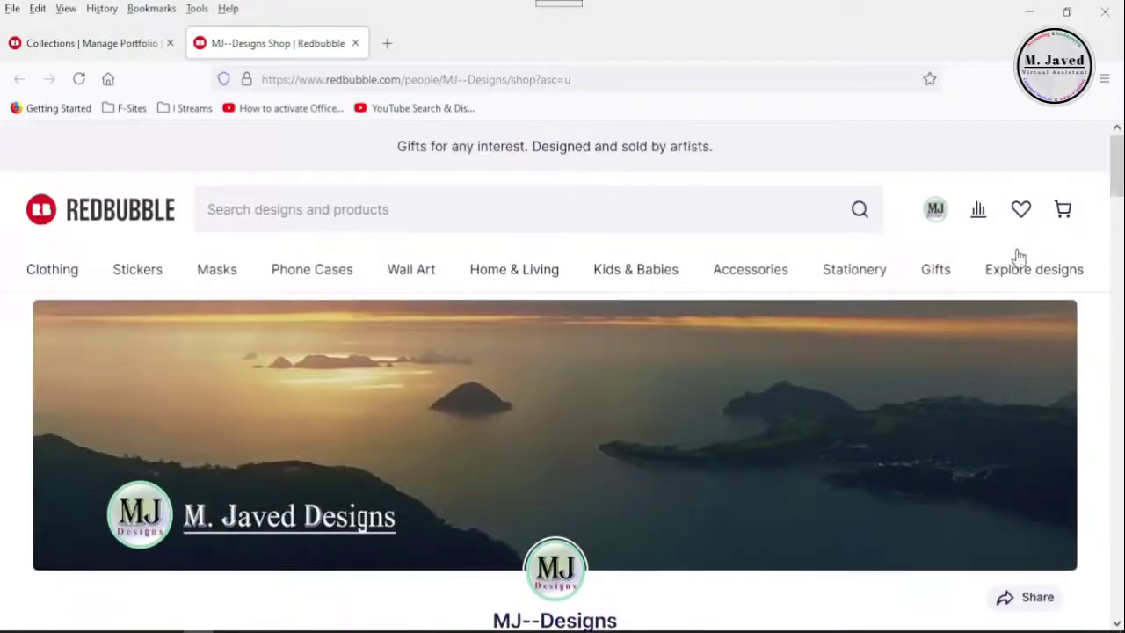
left_click(935, 215)
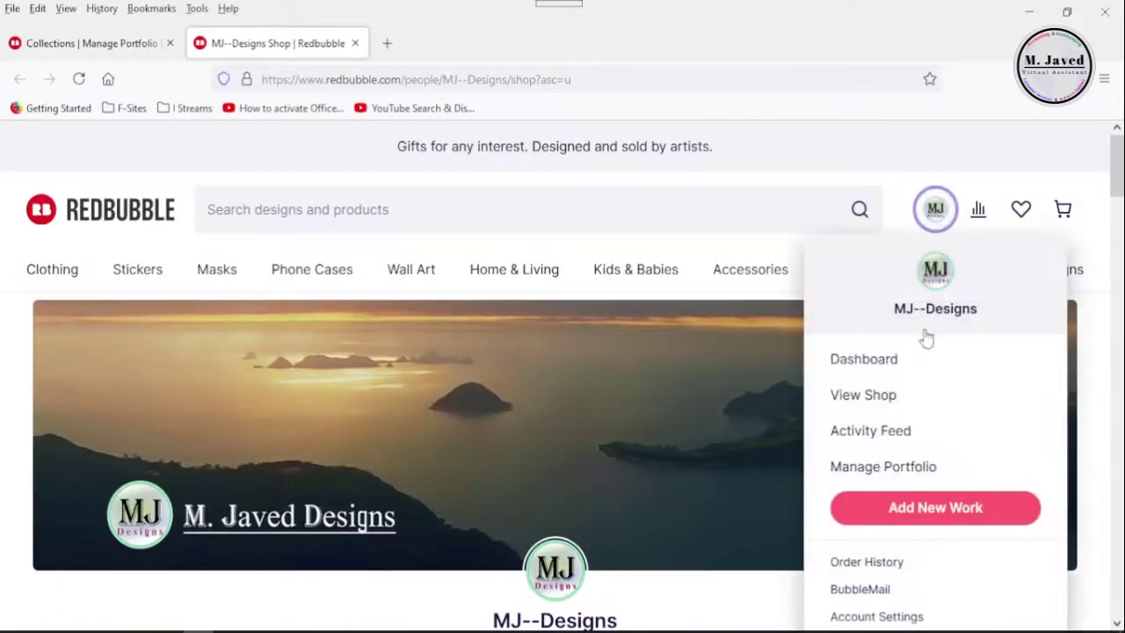
scroll(925, 433, "down", 1)
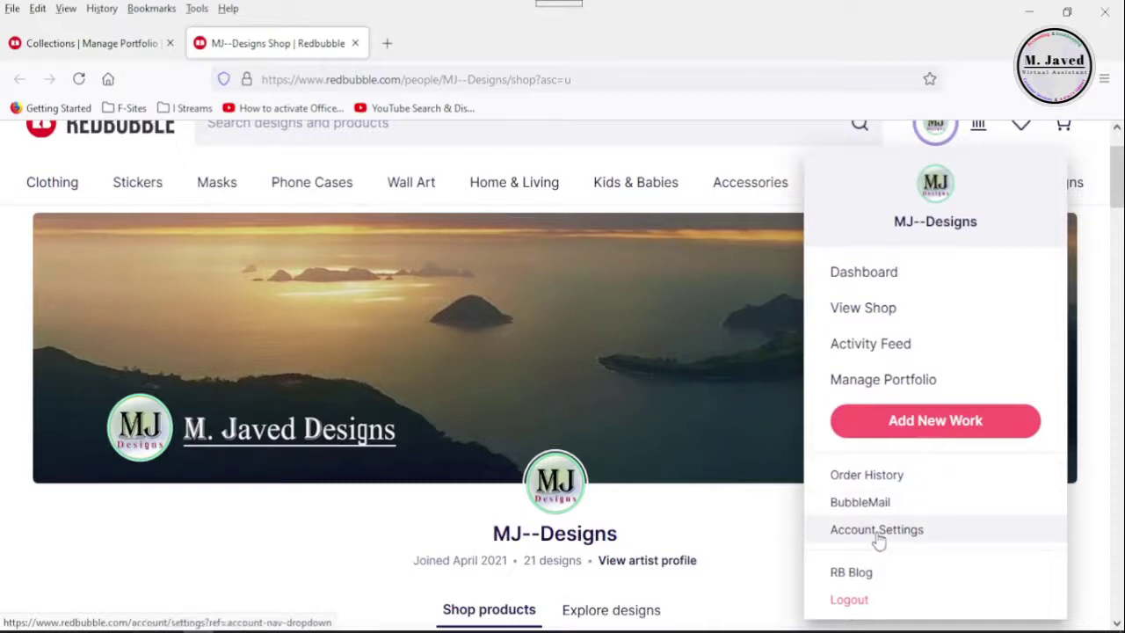
left_click(873, 536)
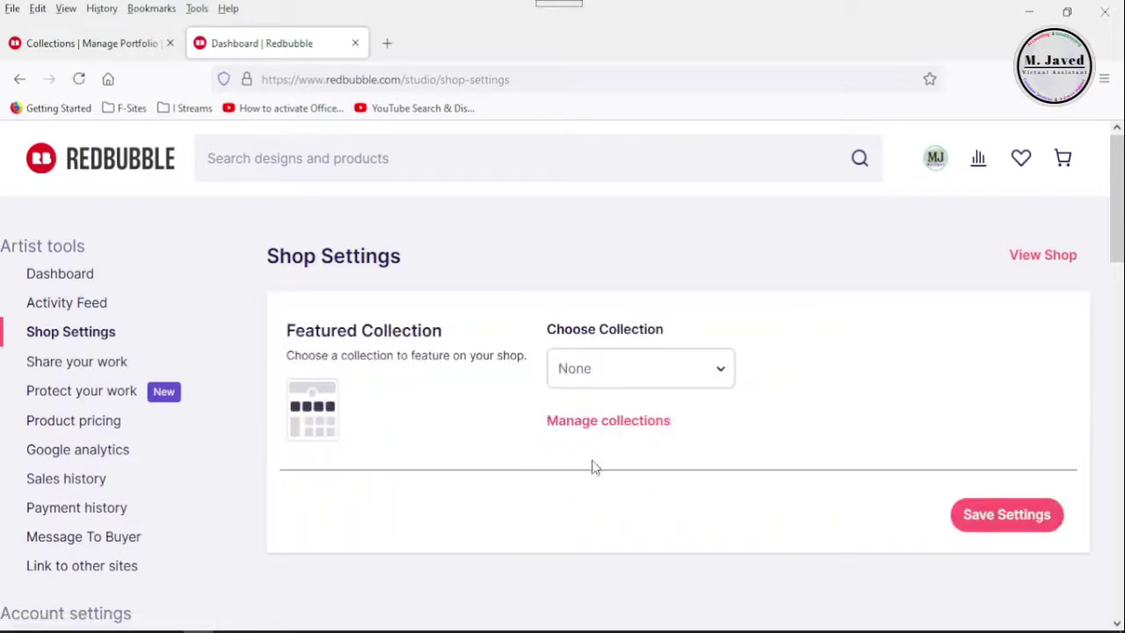
left_click(719, 378)
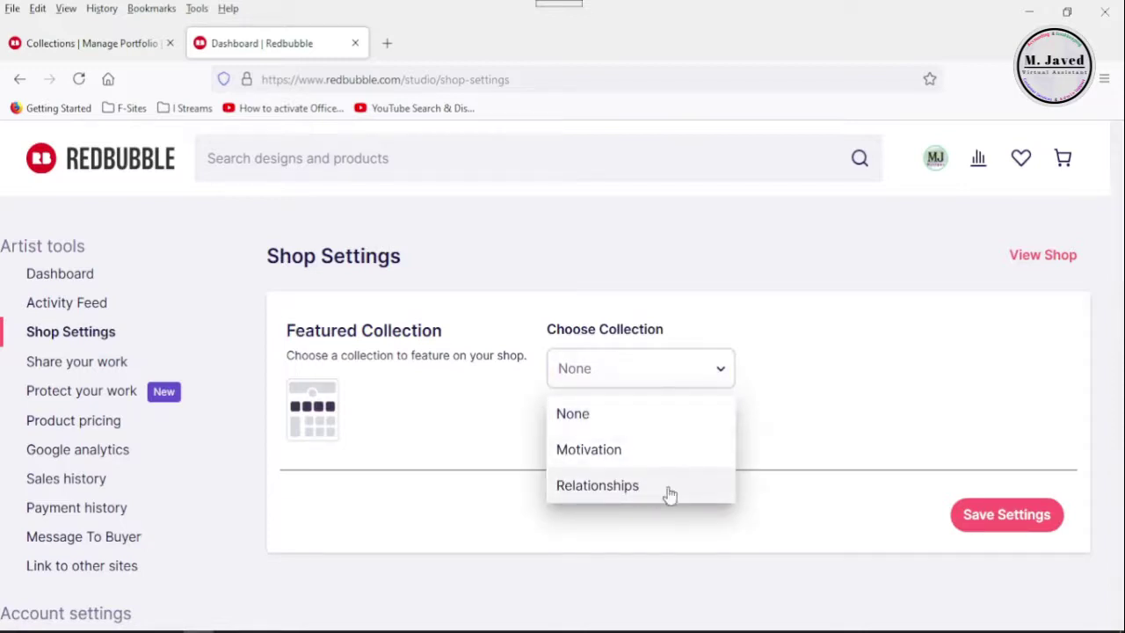
left_click(652, 490)
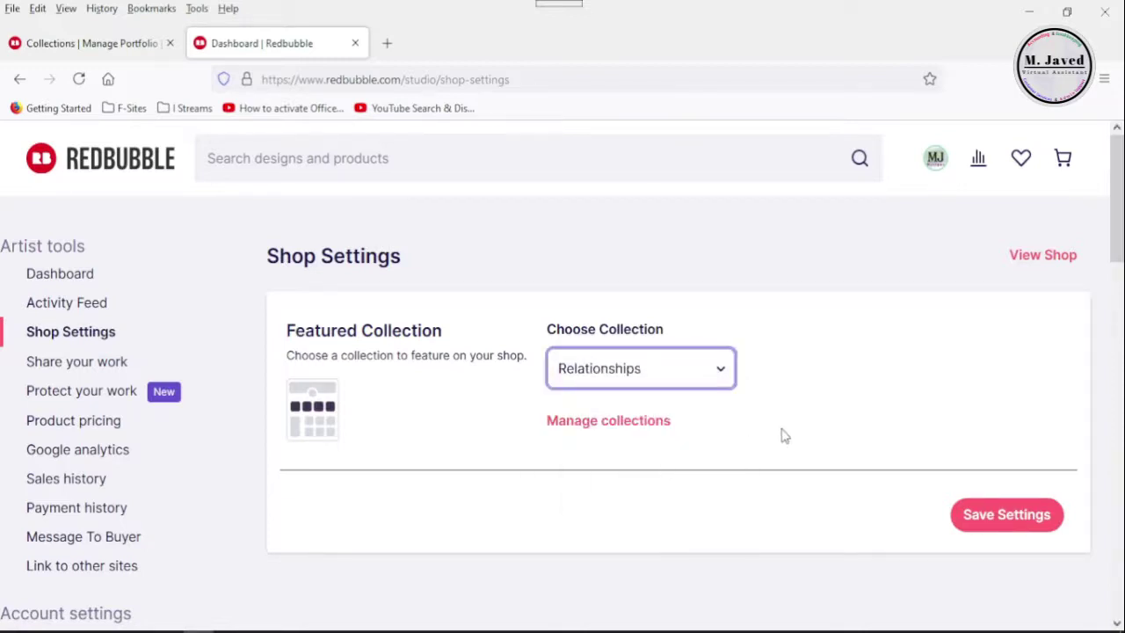
left_click(999, 519)
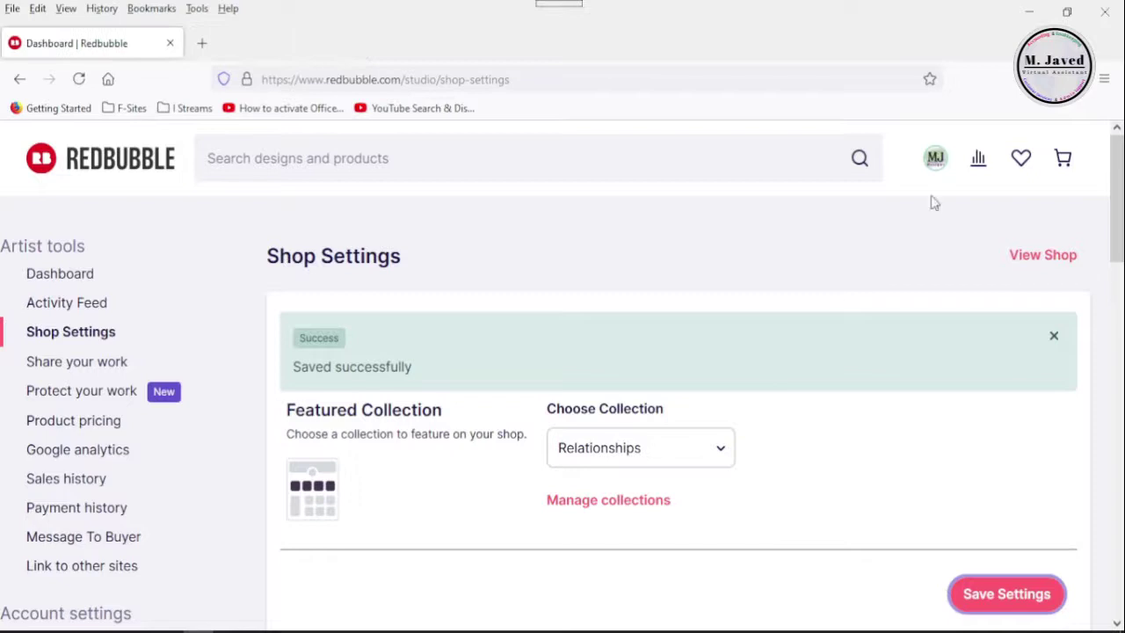
Go to the shop and examine how the Relationships featured collection appears above the collections list
left_click(935, 158)
left_click(866, 343)
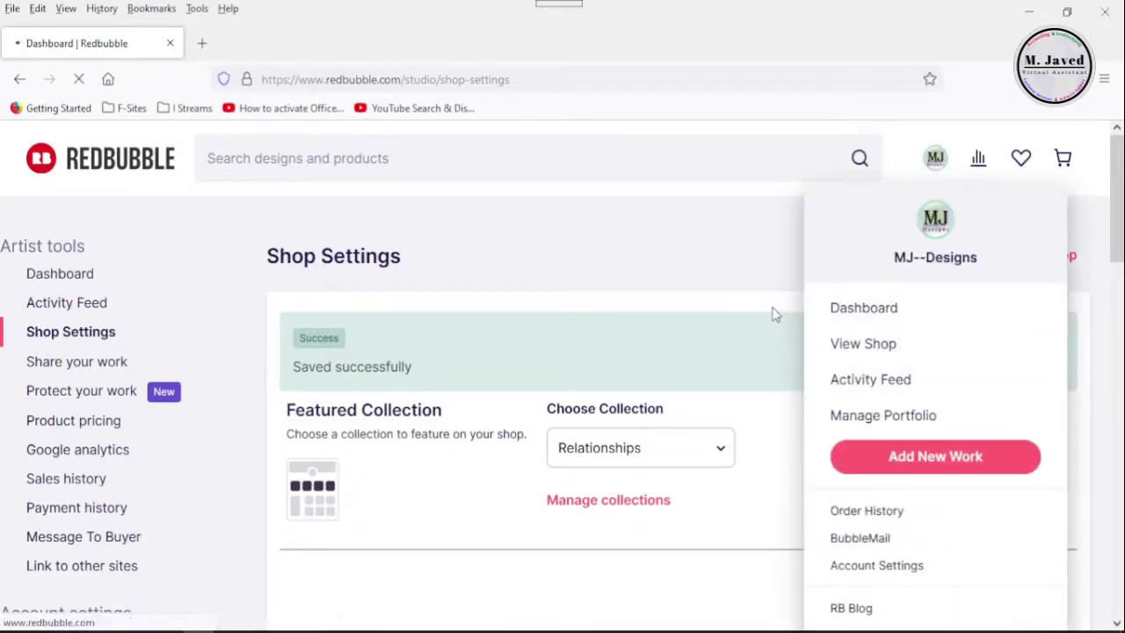
scroll(788, 427, "down", 2)
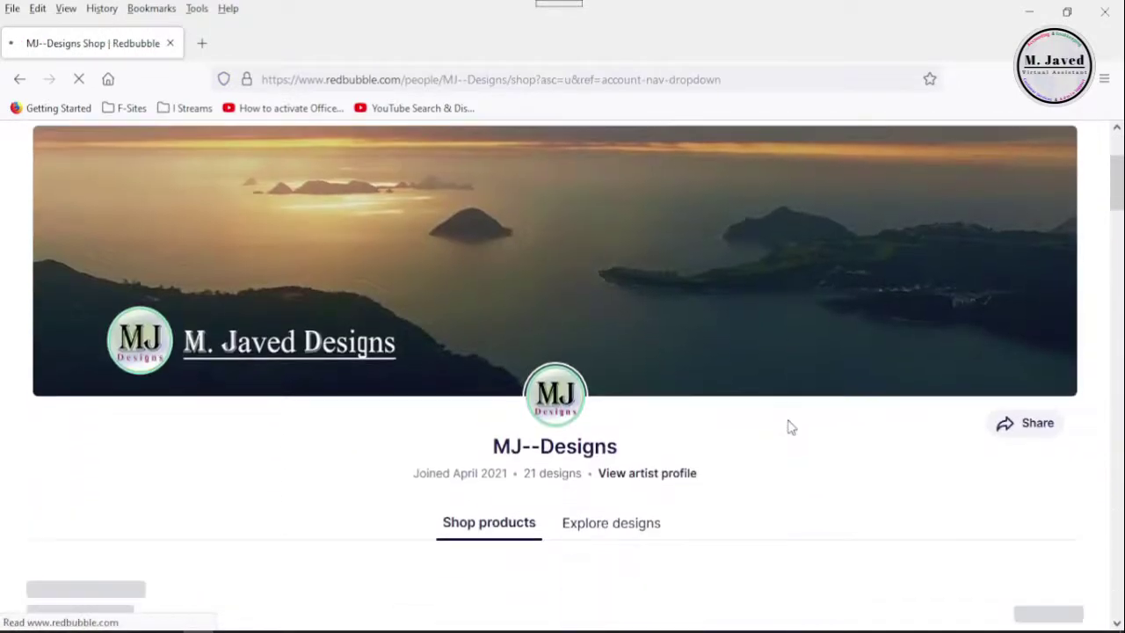
scroll(789, 427, "down", 3)
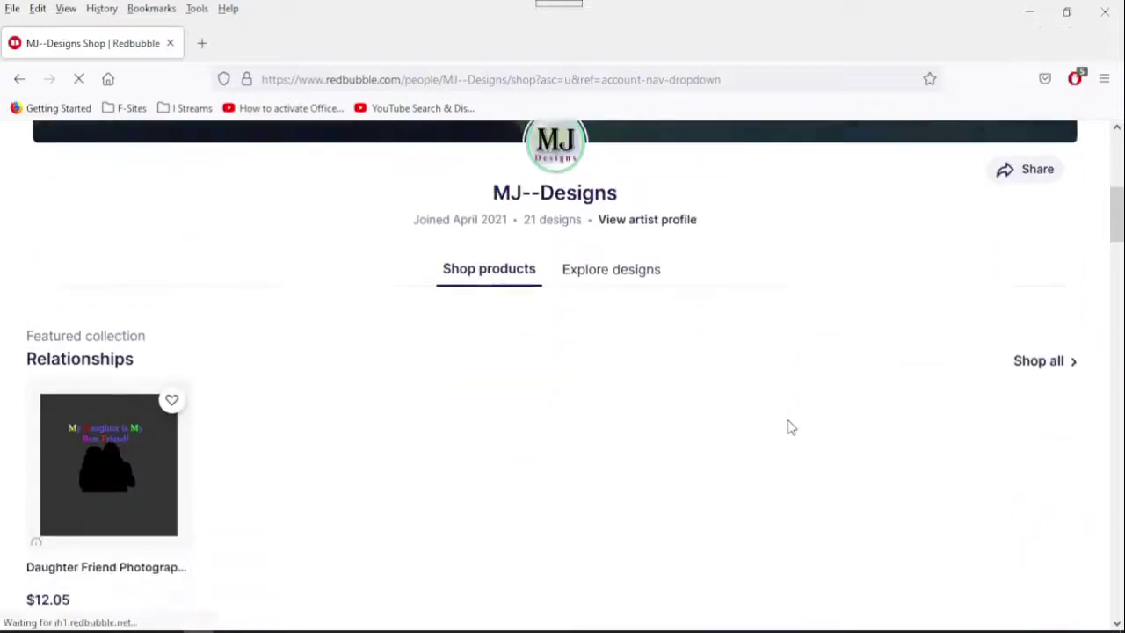
scroll(789, 427, "down", 1)
scroll(789, 427, "down", 1)
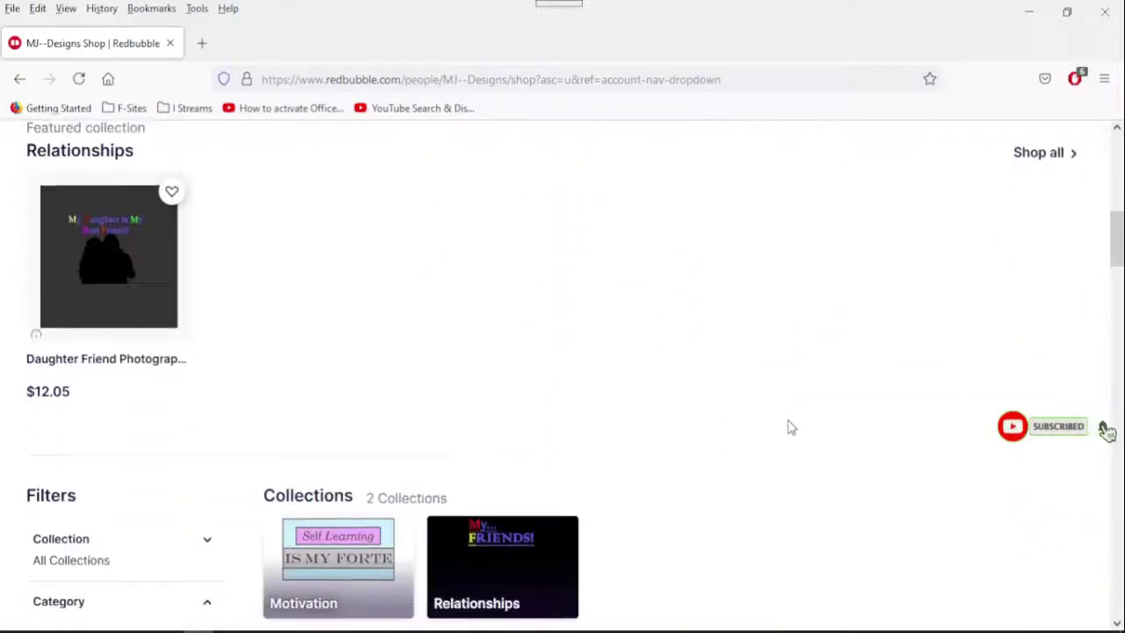
scroll(789, 428, "down", 2)
scroll(786, 425, "up", 1)
scroll(783, 440, "up", 2)
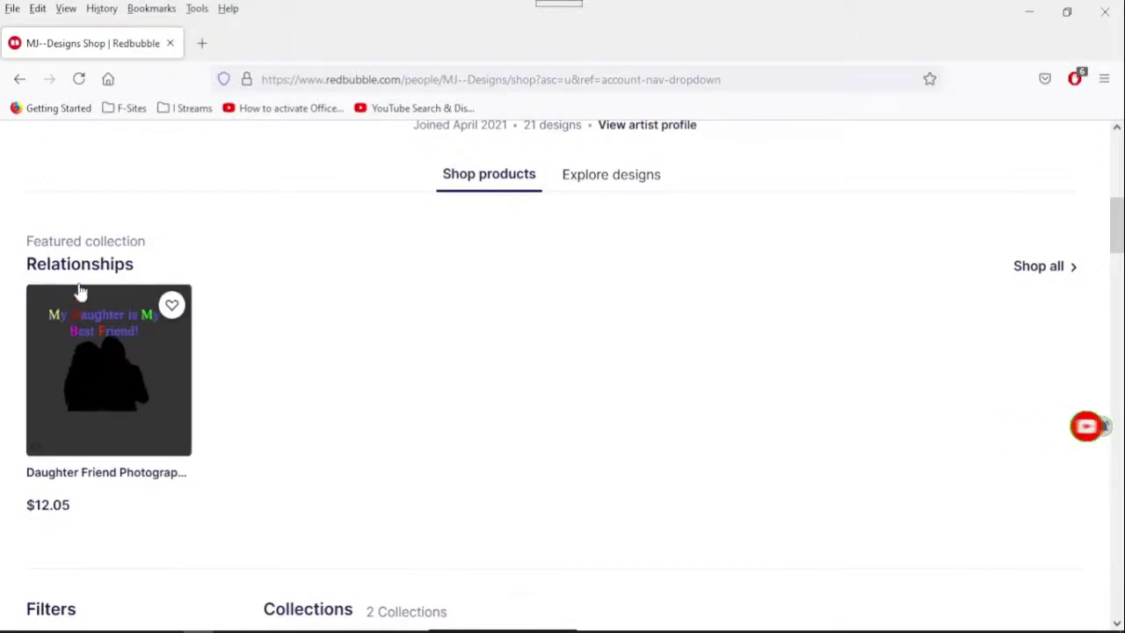
scroll(598, 382, "down", 2)
scroll(729, 390, "up", 1)
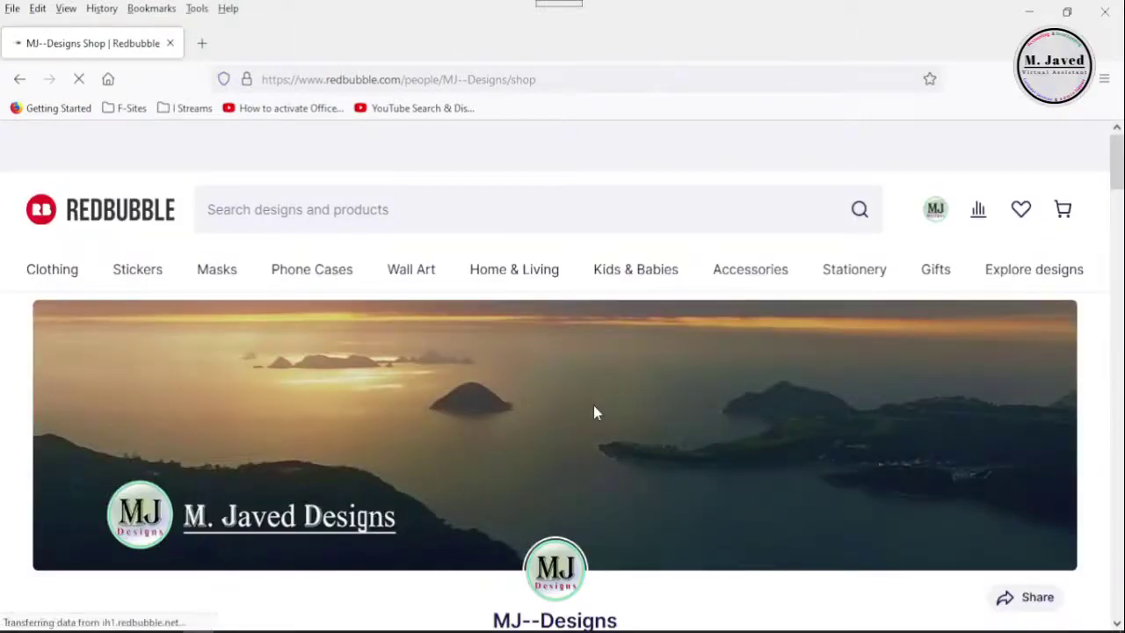
Browse the featured Relationships products forward and back in the shop, and check the collection covers below them
scroll(593, 405, "down", 4)
scroll(745, 343, "down", 2)
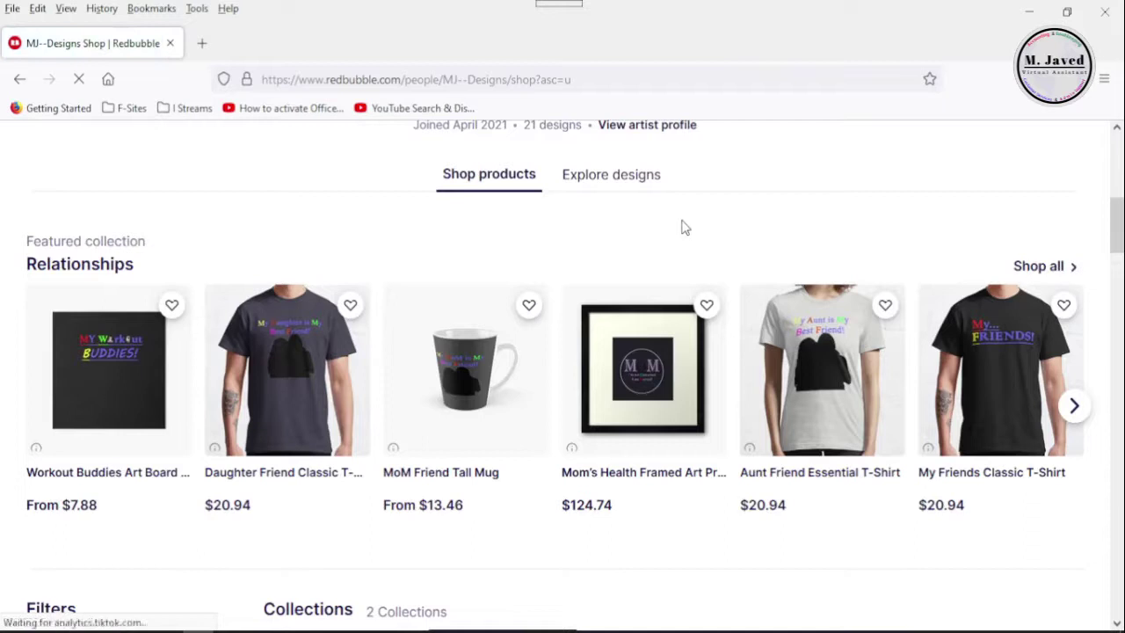
scroll(698, 254, "down", 4)
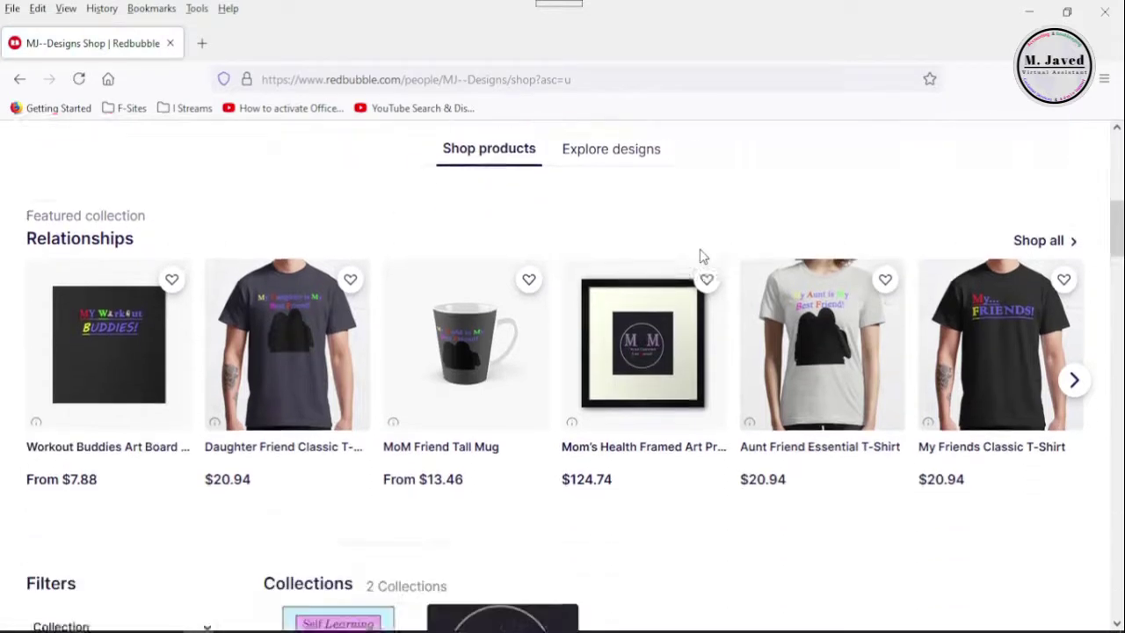
scroll(671, 390, "up", 3)
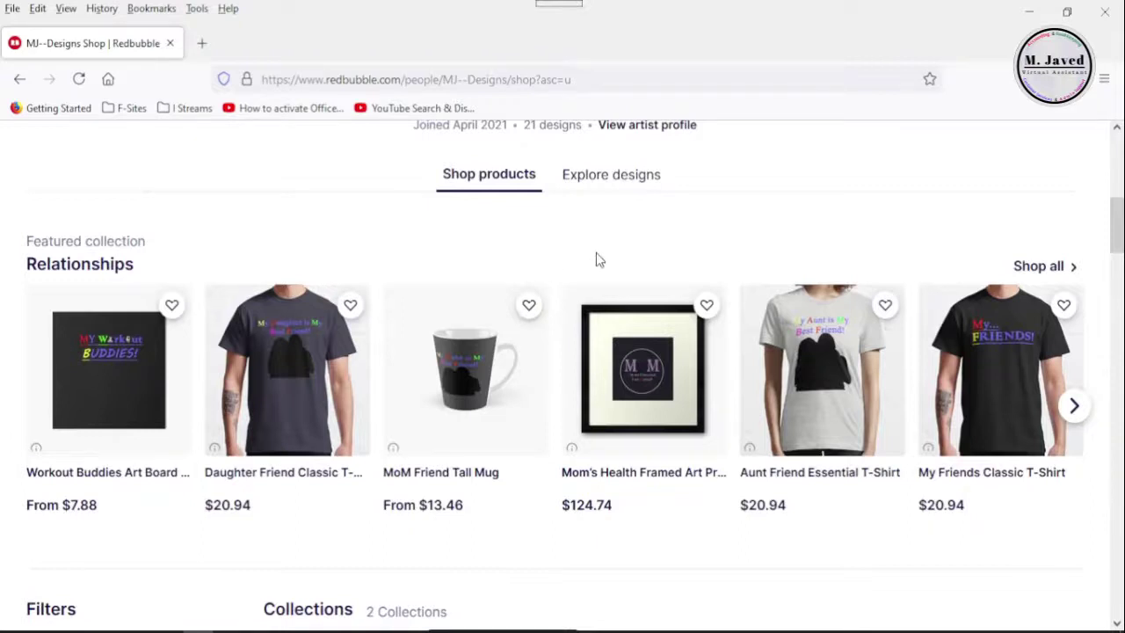
left_click(1074, 406)
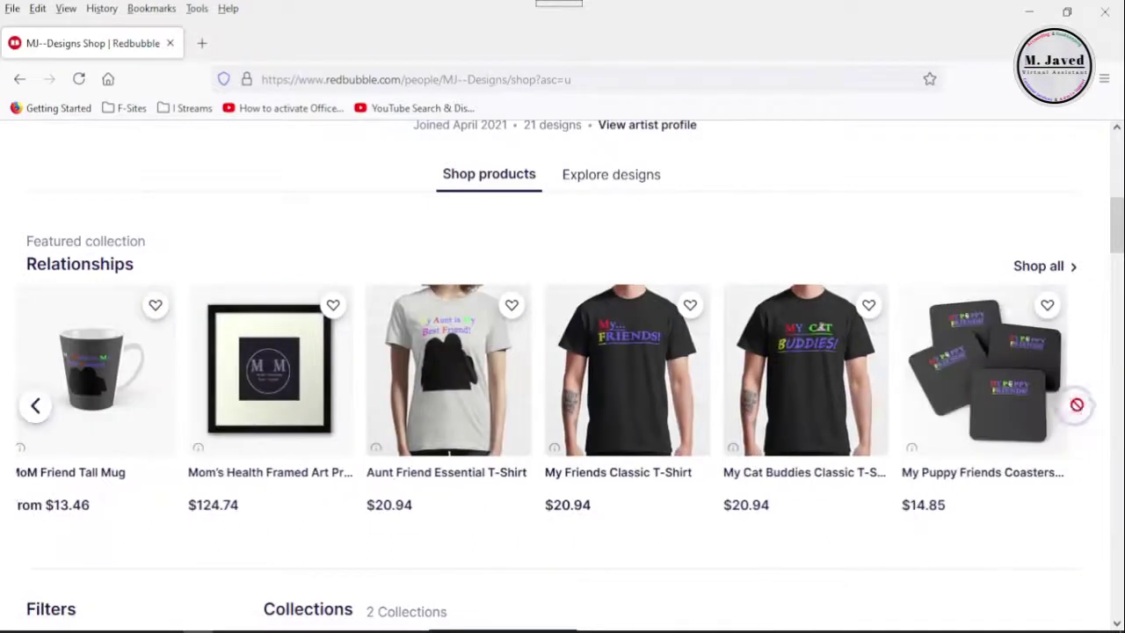
left_click(35, 406)
scroll(605, 397, "down", 2)
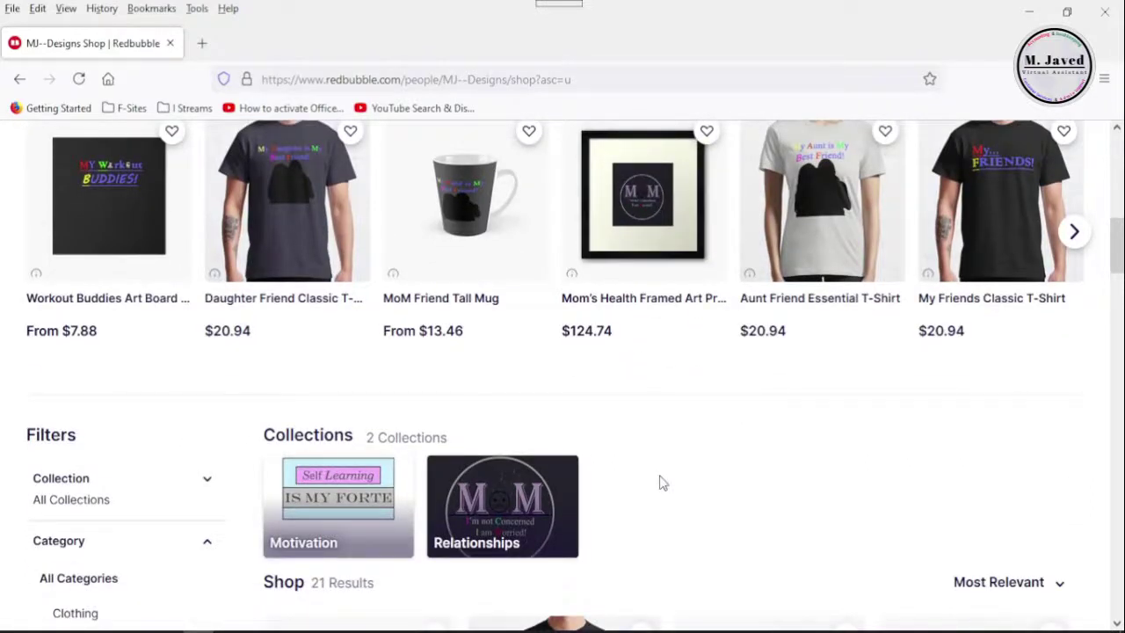
scroll(662, 483, "up", 6)
scroll(704, 440, "down", 2)
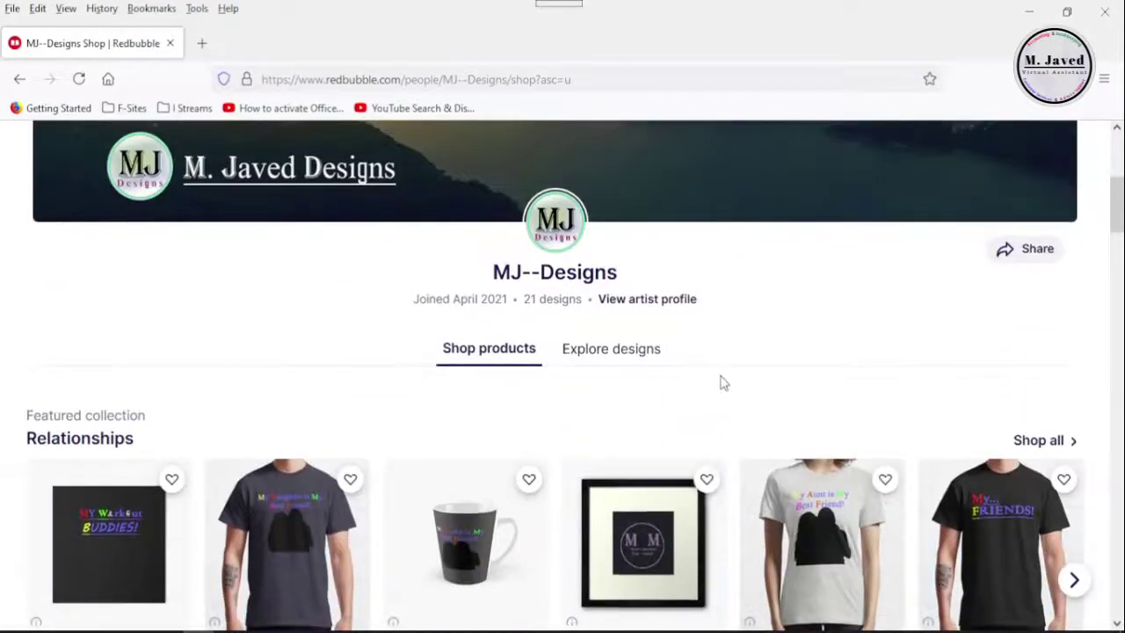